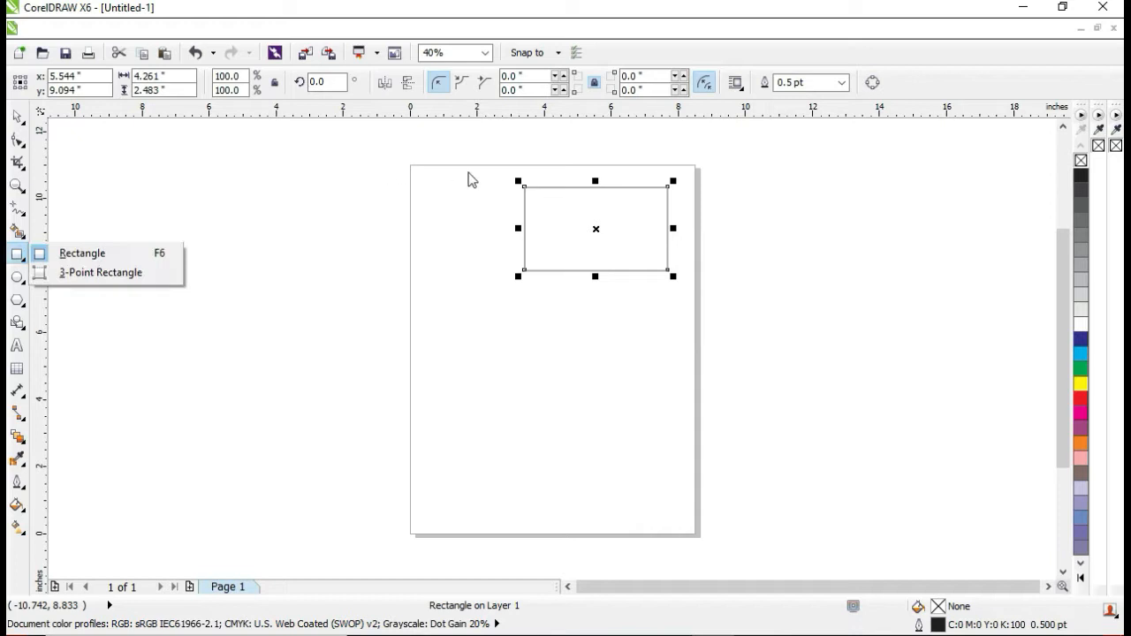
- Draw a tall narrow rectangle against the left edge of the large rectangle, widened leftward to about 1.03 in
drag(505, 188, 508, 189)
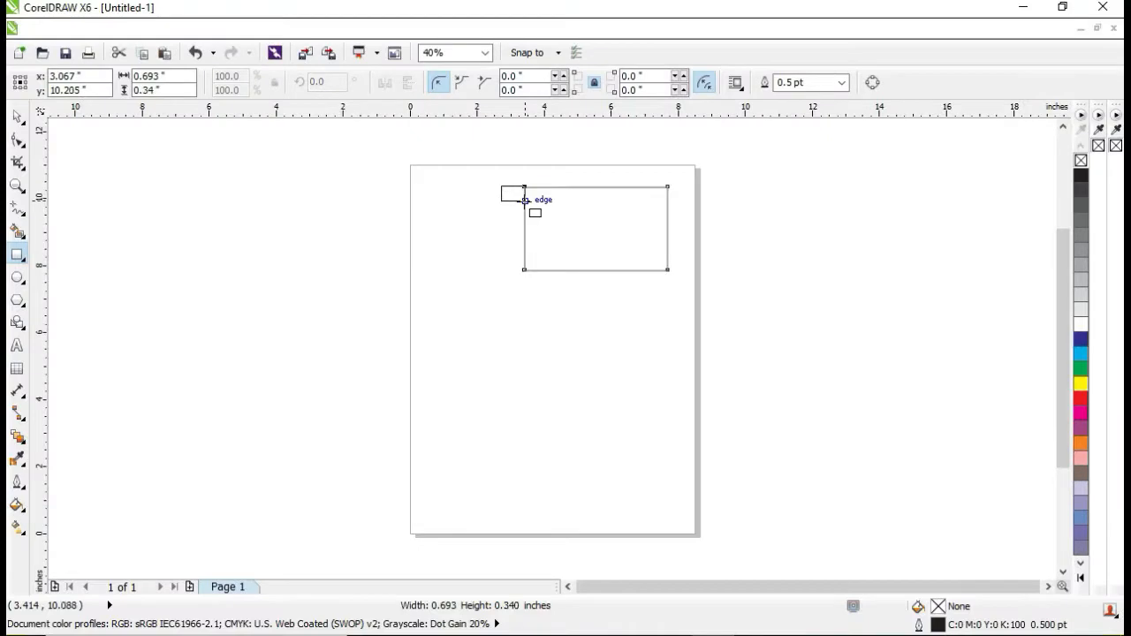
drag(525, 205, 525, 269)
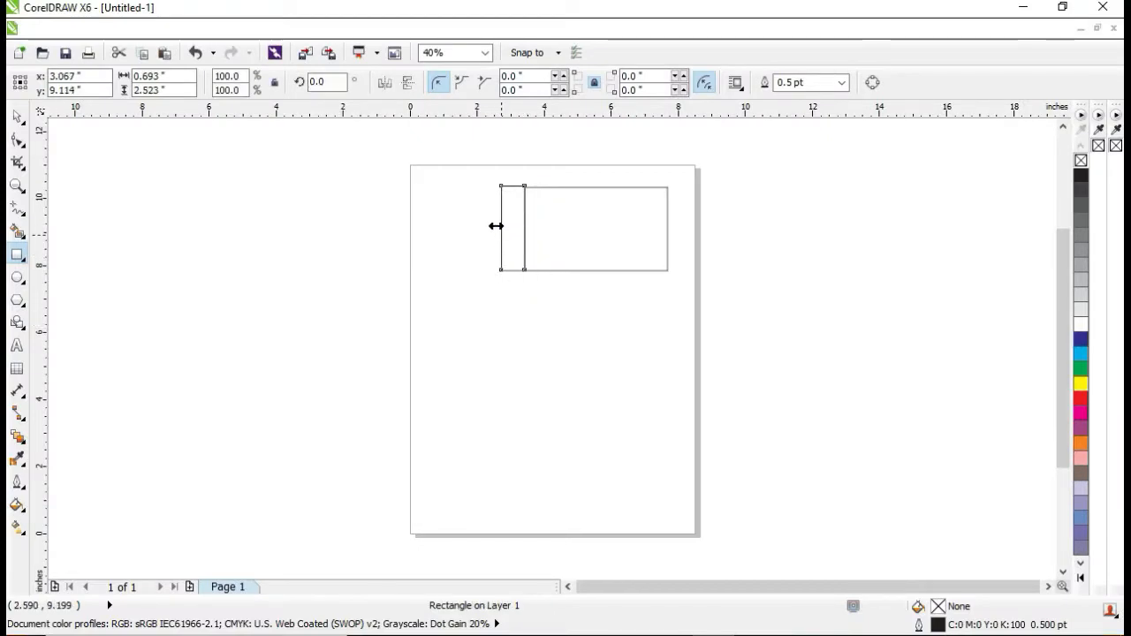
drag(491, 227, 490, 228)
- Narrow the large flag rectangle from its right edge to about 3.96 in wide
drag(598, 217, 601, 222)
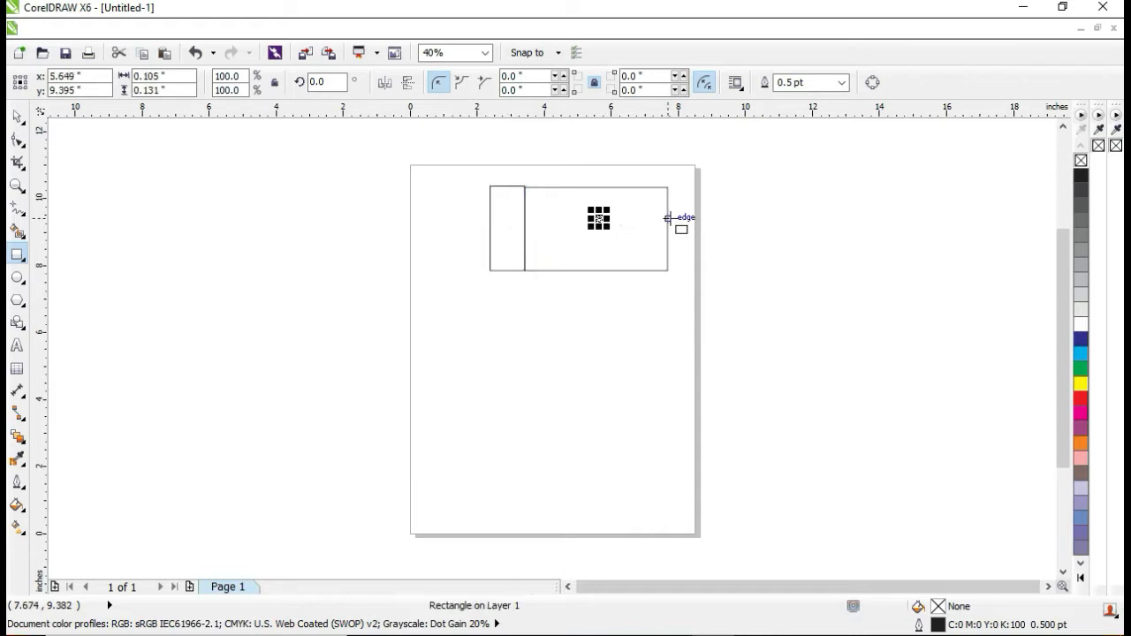
click(662, 233)
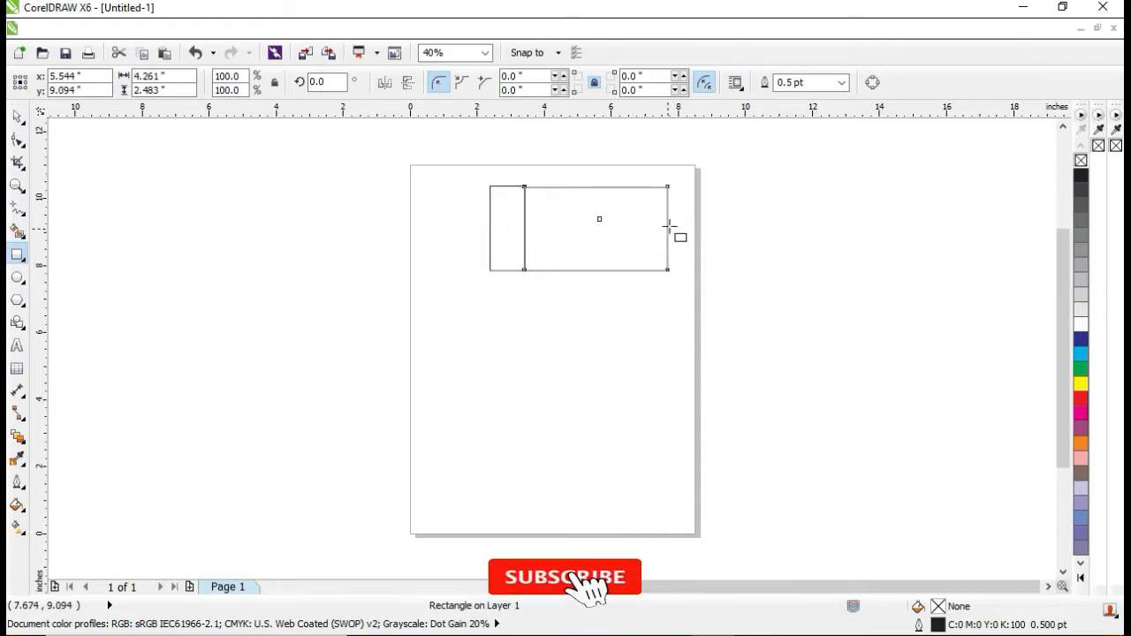
drag(663, 228, 651, 229)
click(538, 304)
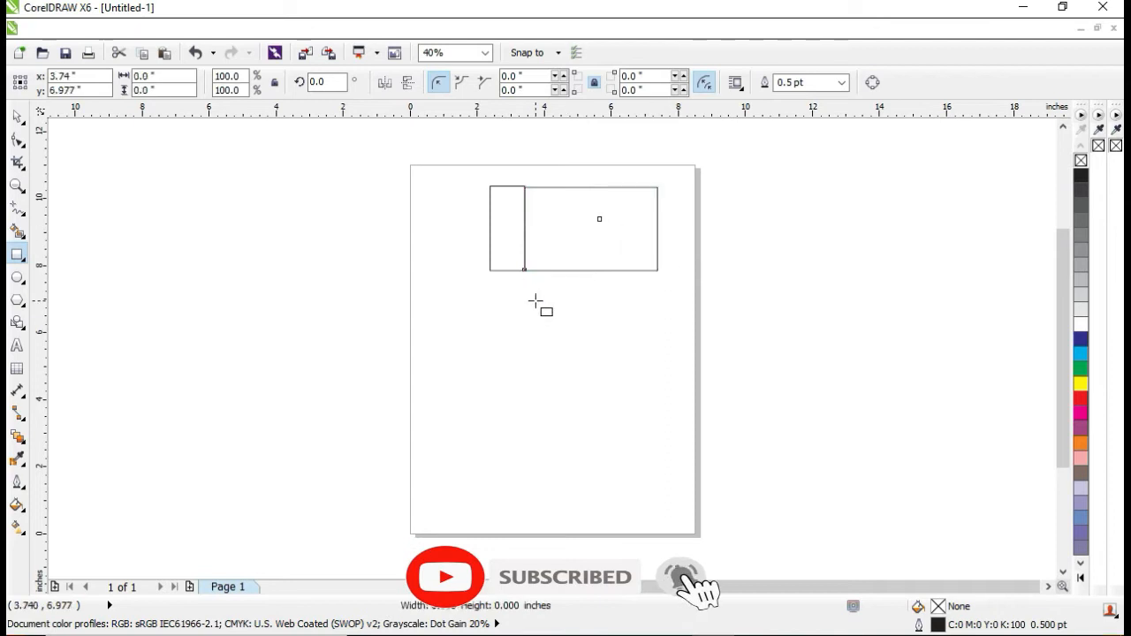
click(489, 227)
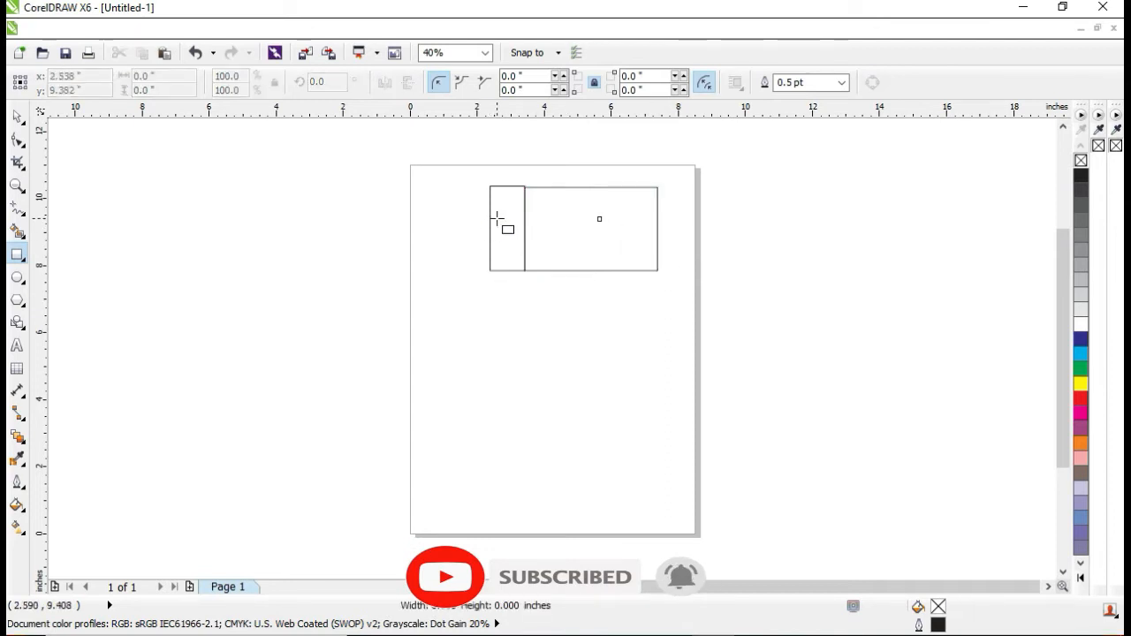
click(579, 230)
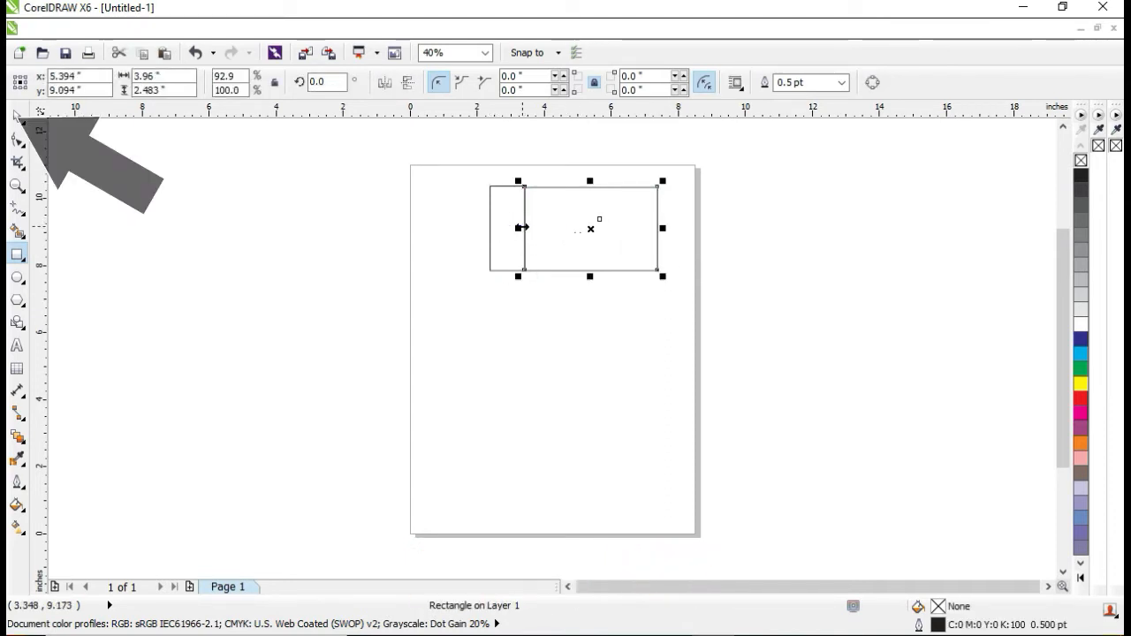
- Set the narrow rectangle's height to 2.483 in to match the large flag rectangle
click(506, 227)
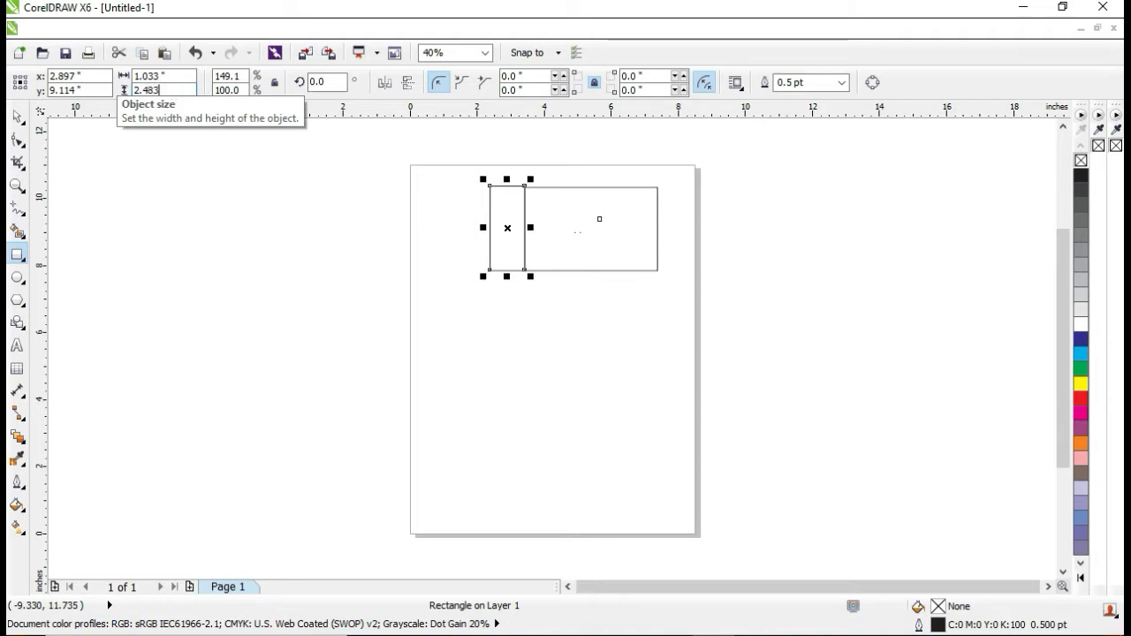
key(Return)
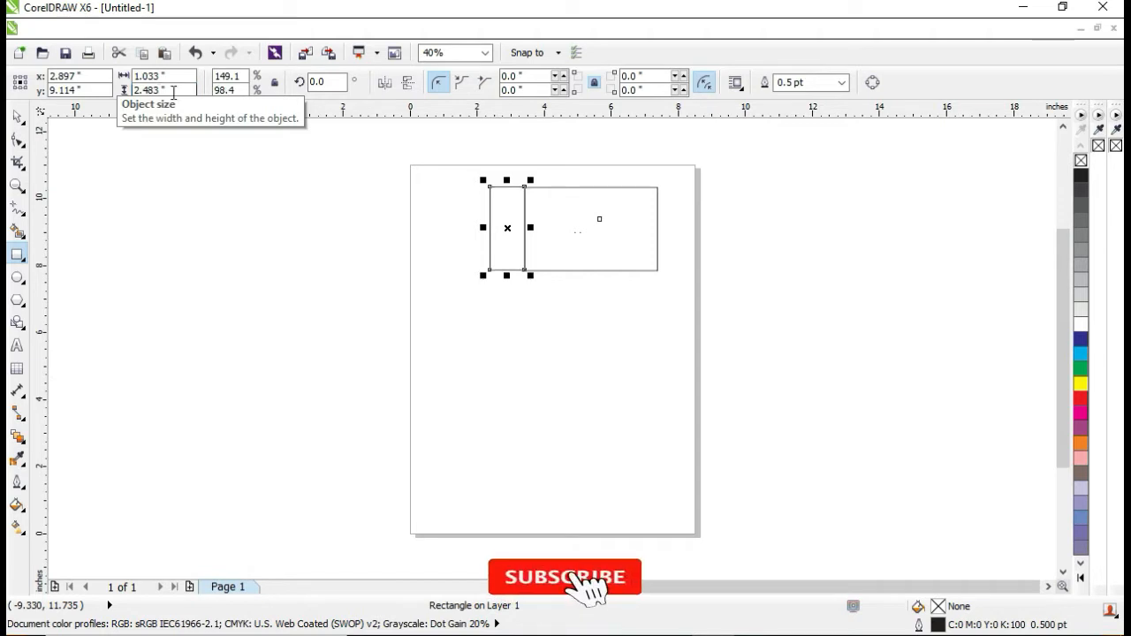
click(221, 201)
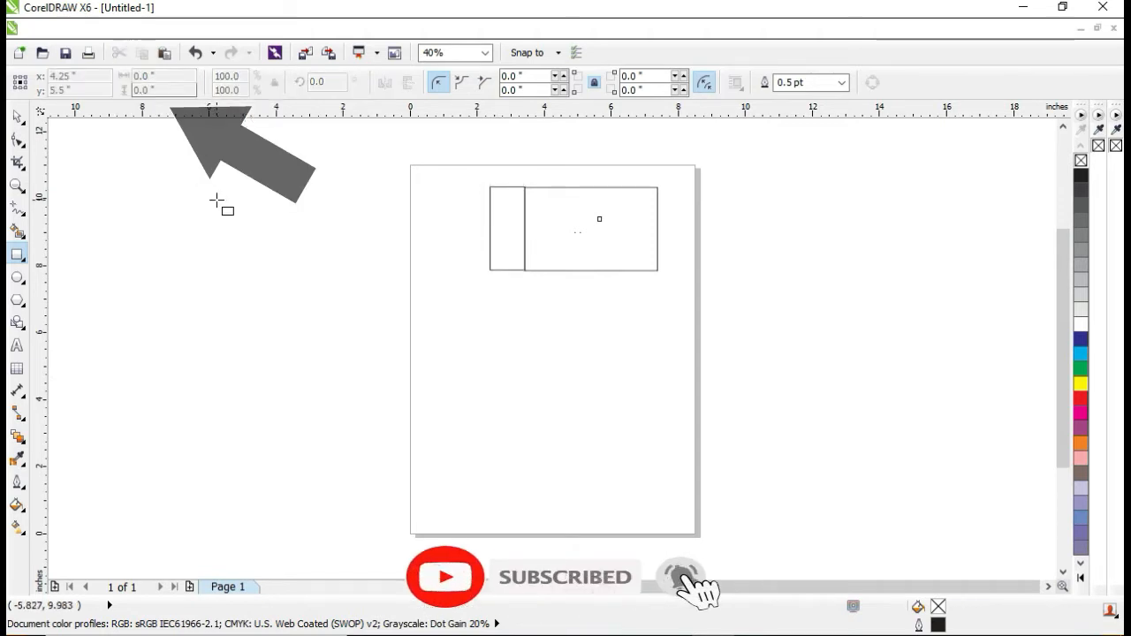
drag(562, 254, 565, 255)
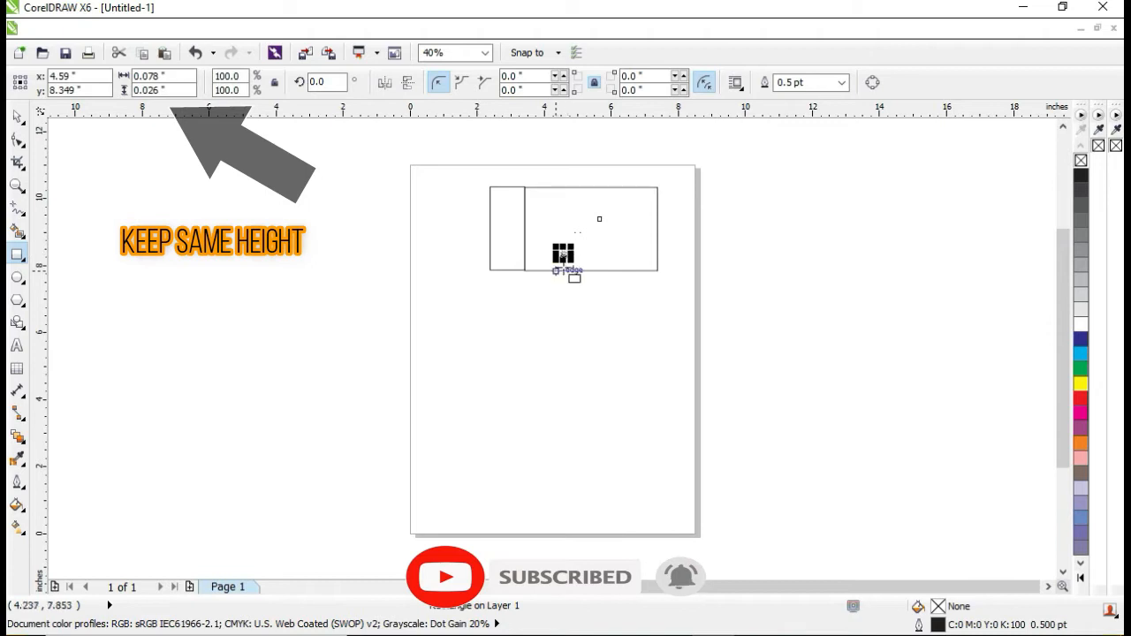
key(Delete)
key(space)
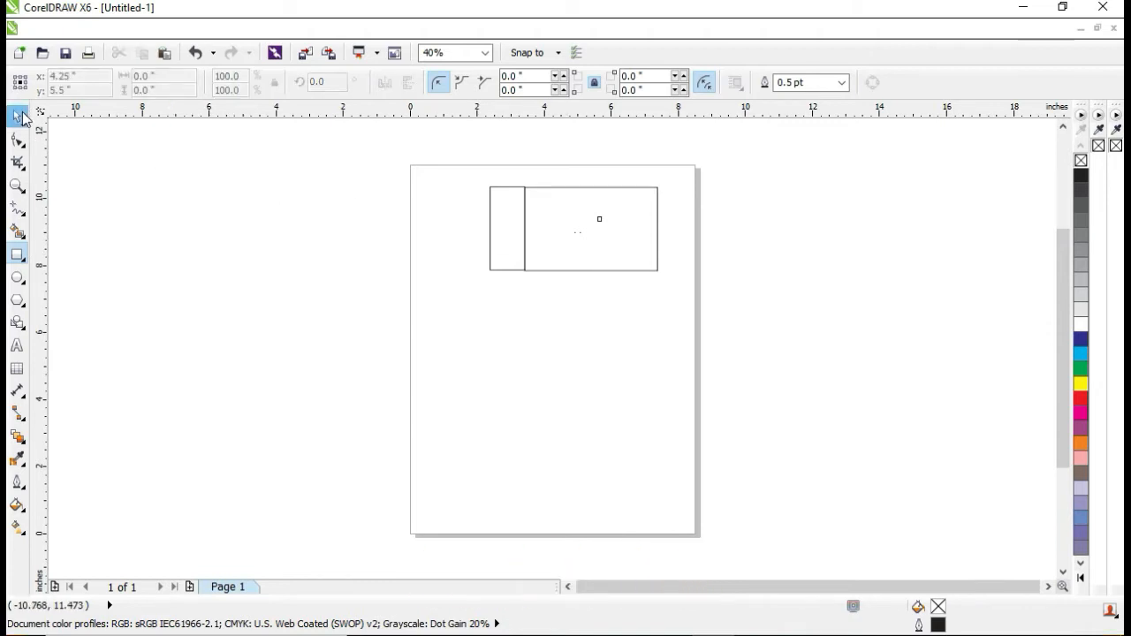
click(591, 257)
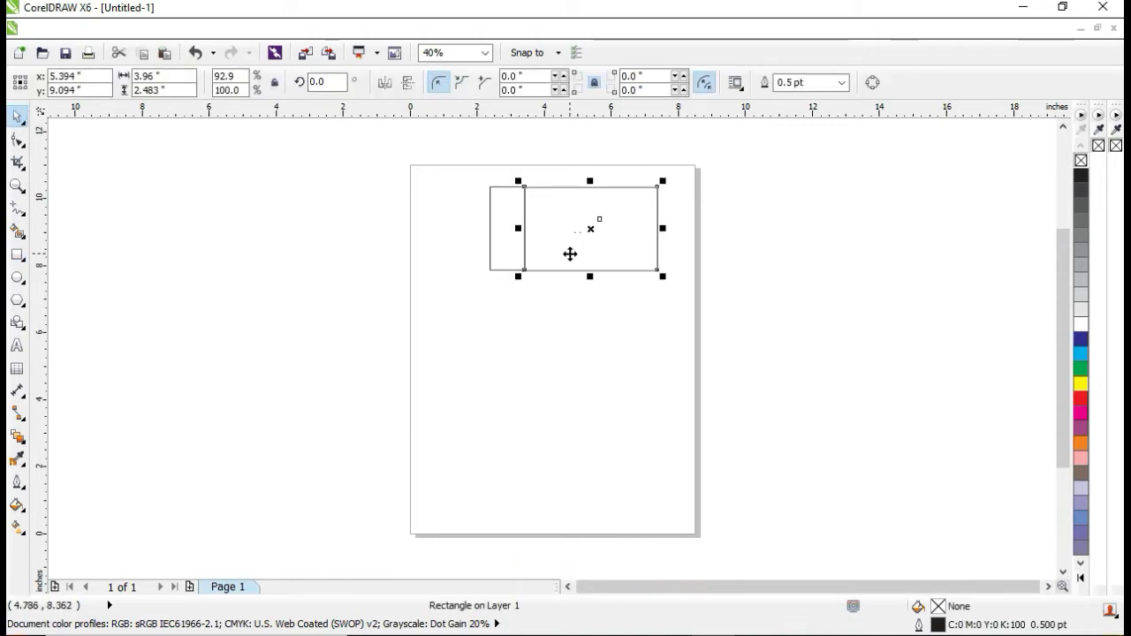
click(281, 261)
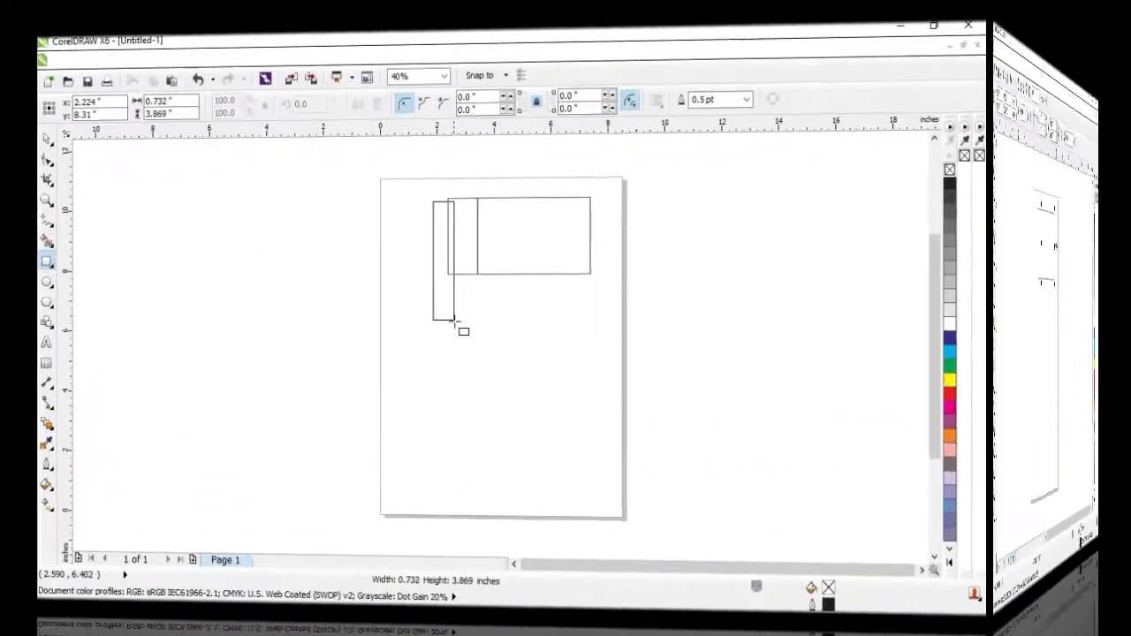
- Draw a tall narrow flagpole along the flag's left edge and a tile about 1.52 by 0.73 in centred at its foot
drag(455, 321, 494, 374)
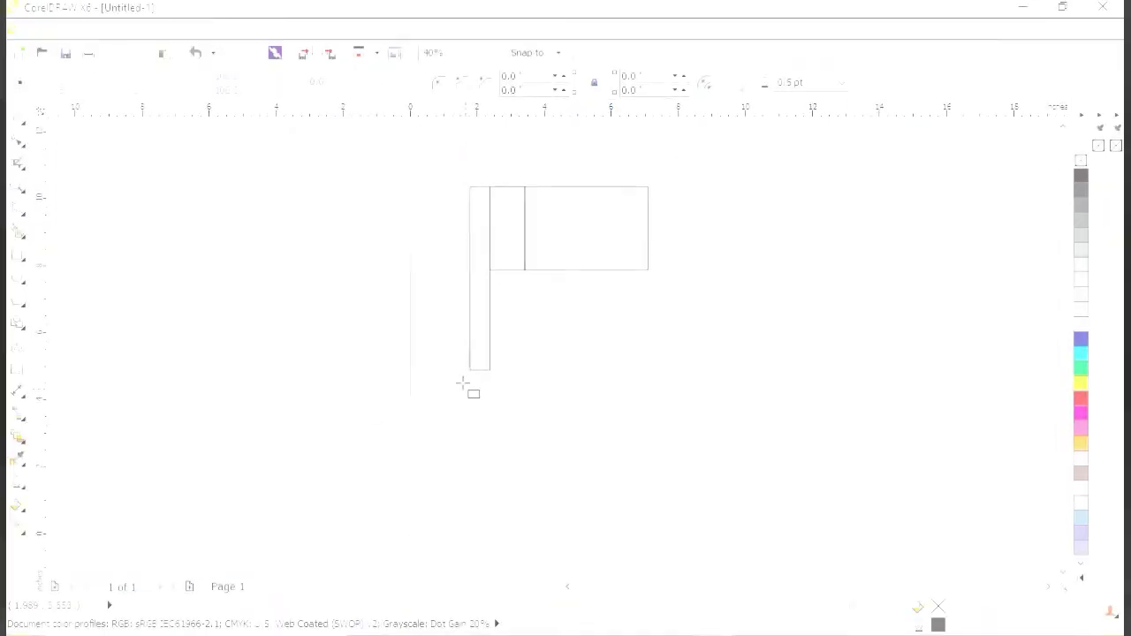
drag(452, 367, 504, 392)
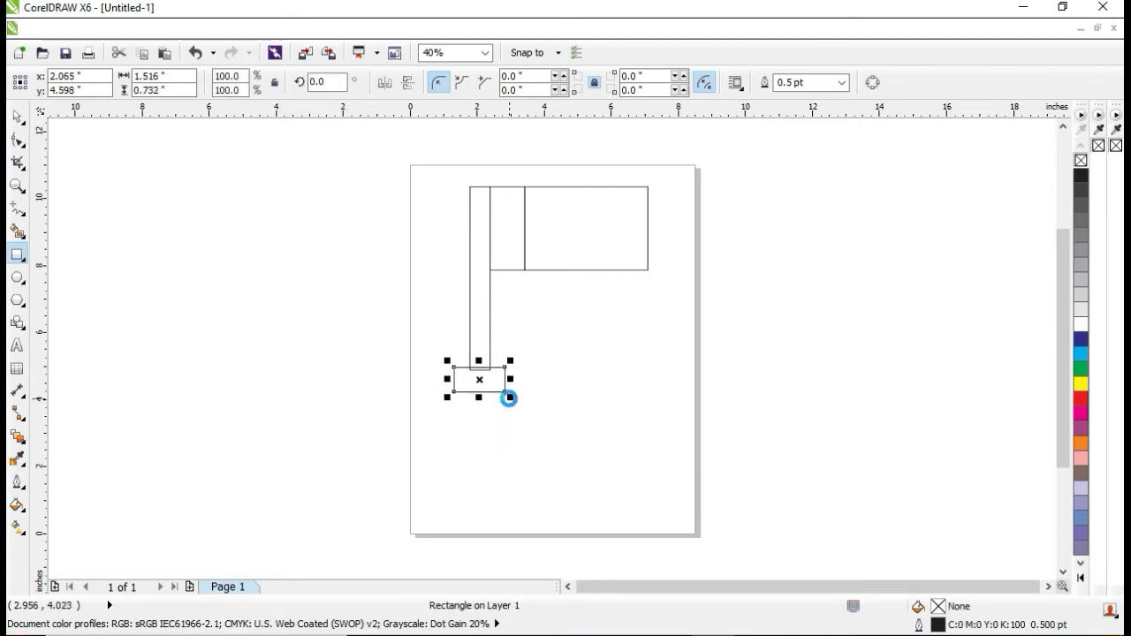
drag(478, 380, 480, 379)
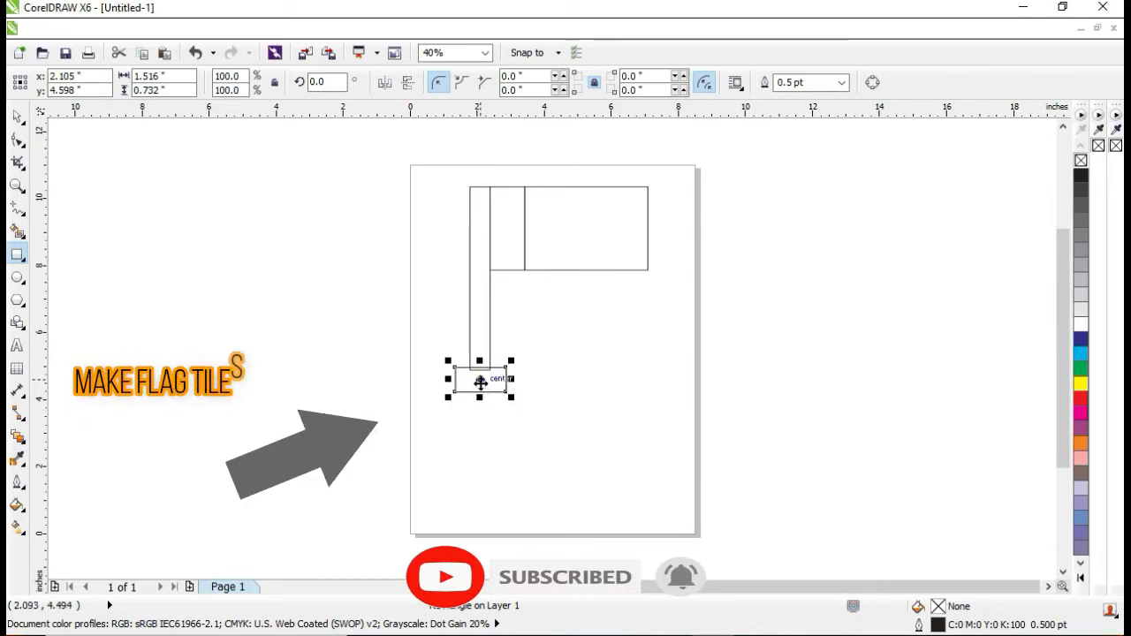
- Stack two copies of the tile below the first, widening them evenly from the centre to about 2.27 in and 3.21 in
drag(480, 380, 481, 406)
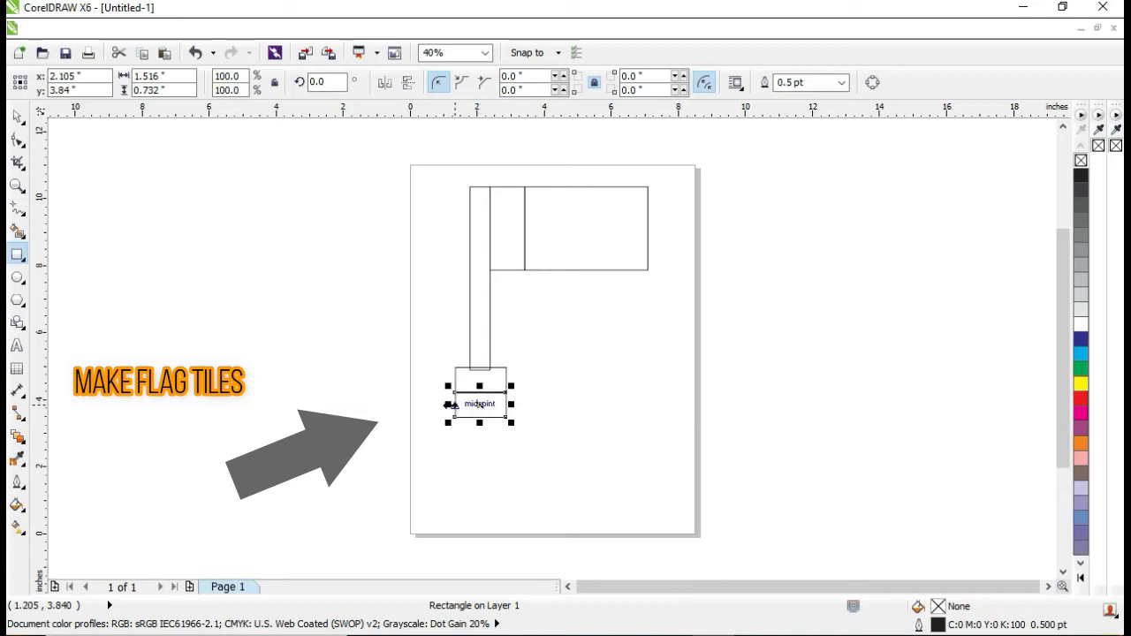
mouse_move(448, 406)
mouse_down()
mouse_move(437, 405)
mouse_move(444, 412)
mouse_up()
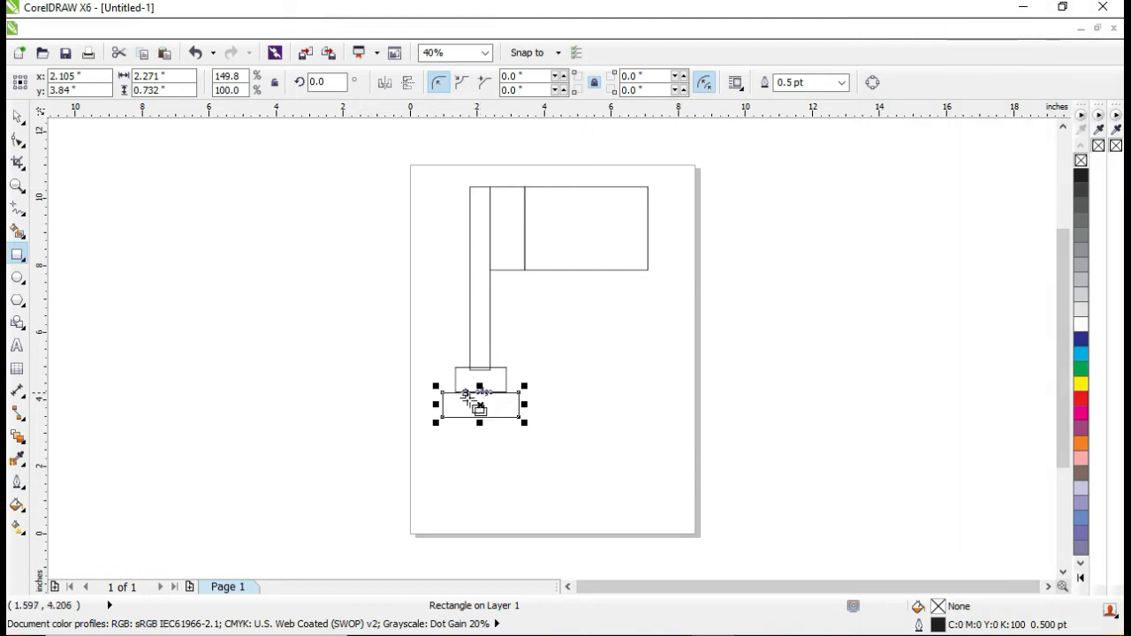
click(477, 408)
drag(490, 430, 426, 427)
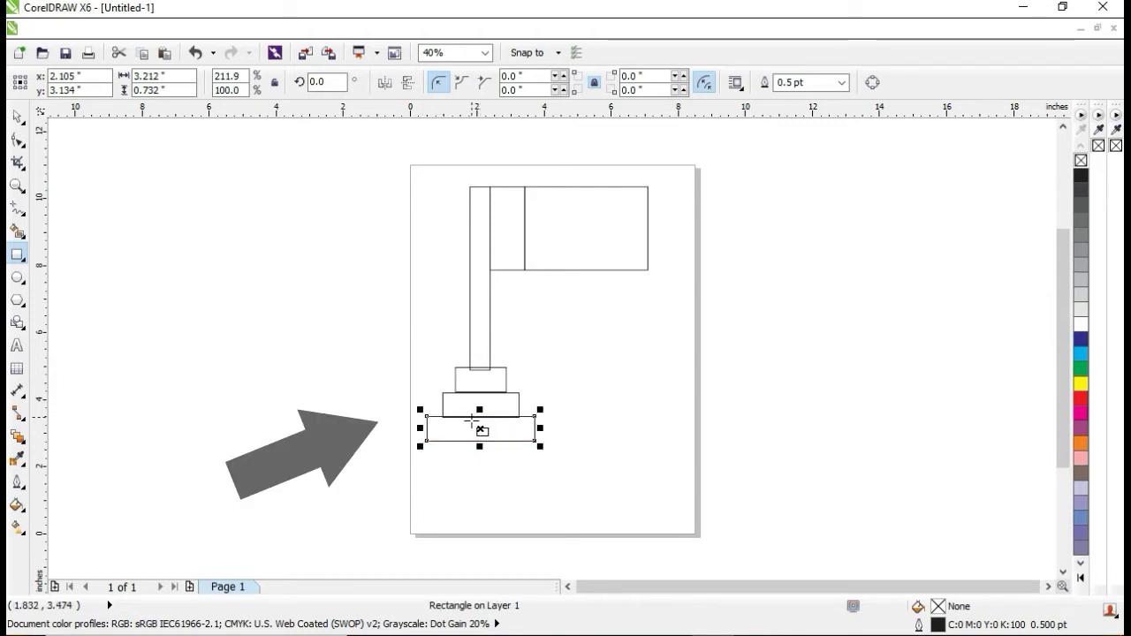
- Stack two more tile copies at the bottom of the base, widened from the centre to about 4.05 in and 5.20 in
mouse_move(482, 431)
mouse_down()
mouse_move(477, 454)
mouse_move(493, 449)
mouse_up()
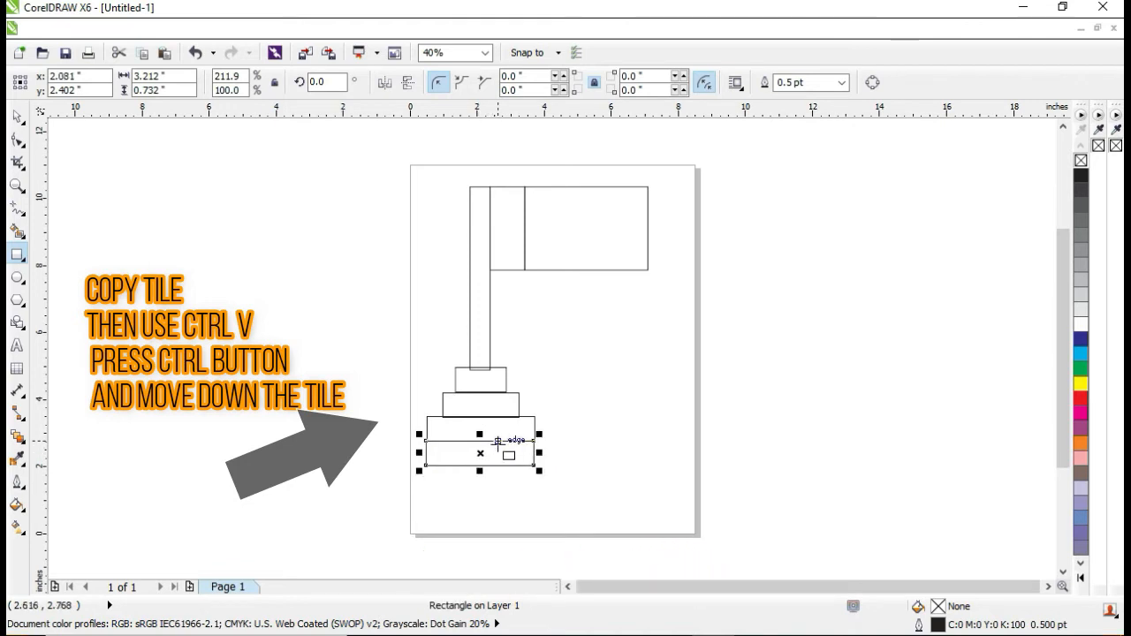
drag(421, 453, 411, 456)
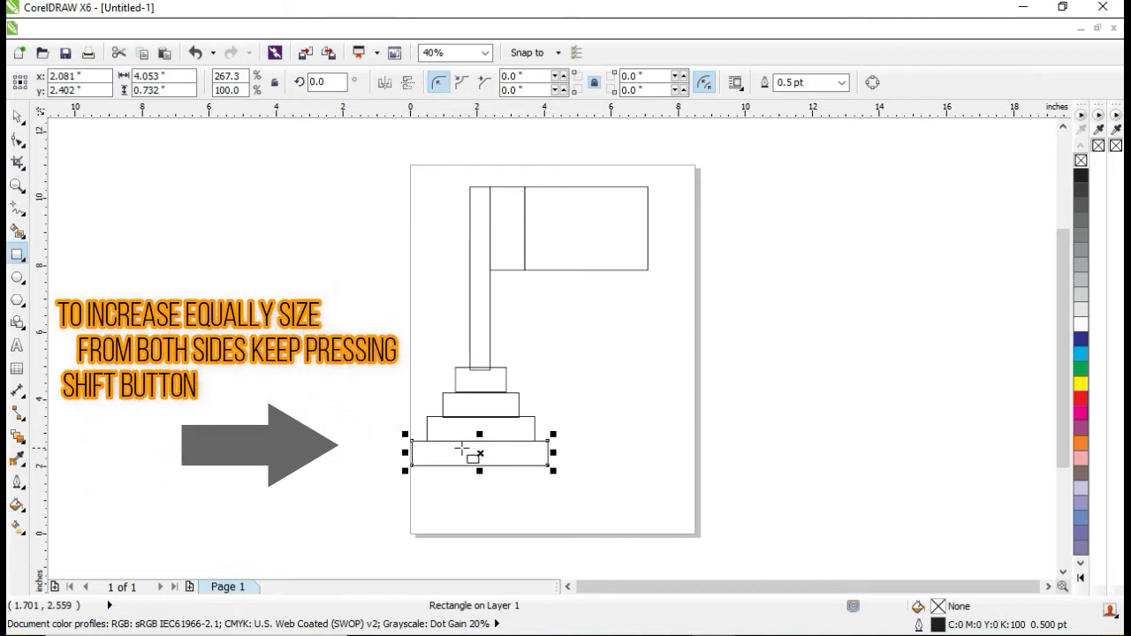
drag(483, 452, 482, 478)
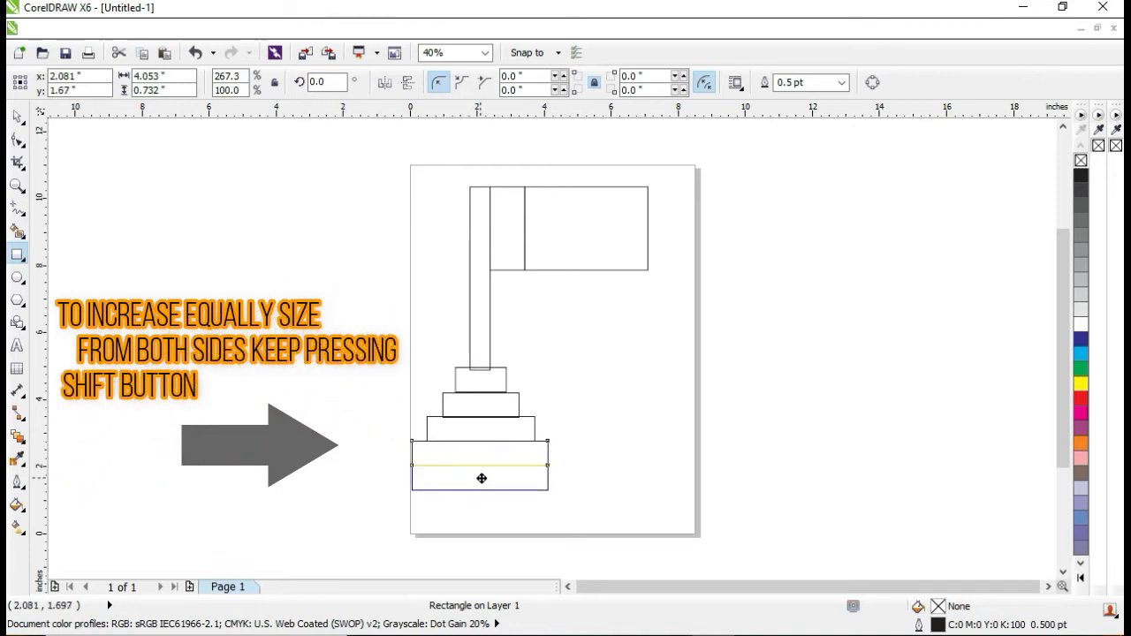
drag(404, 475, 385, 474)
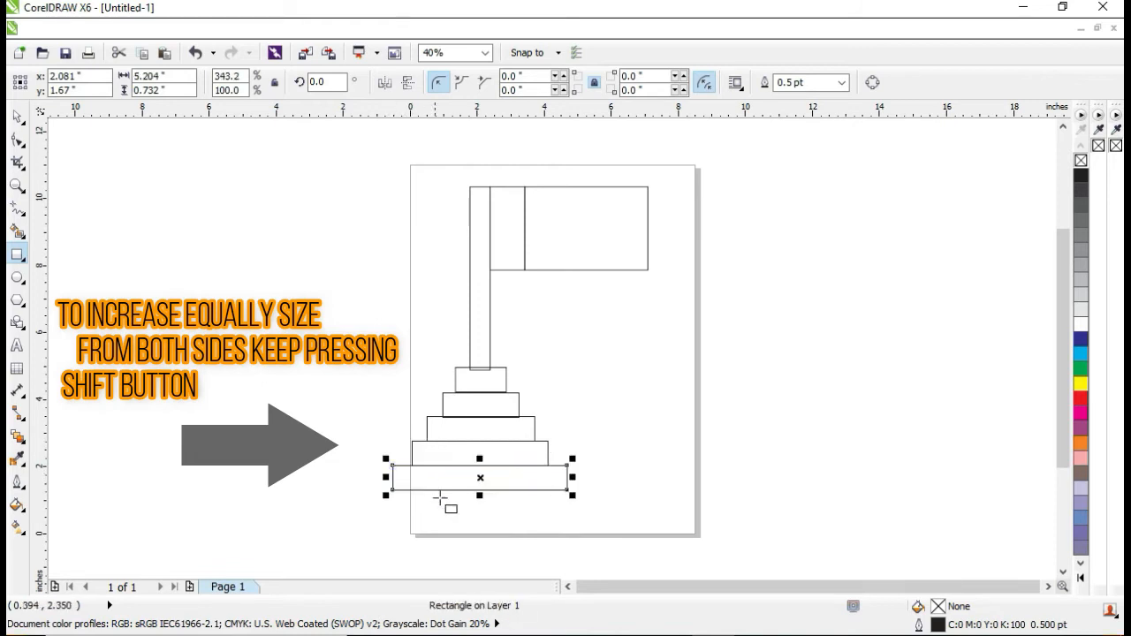
key(Escape)
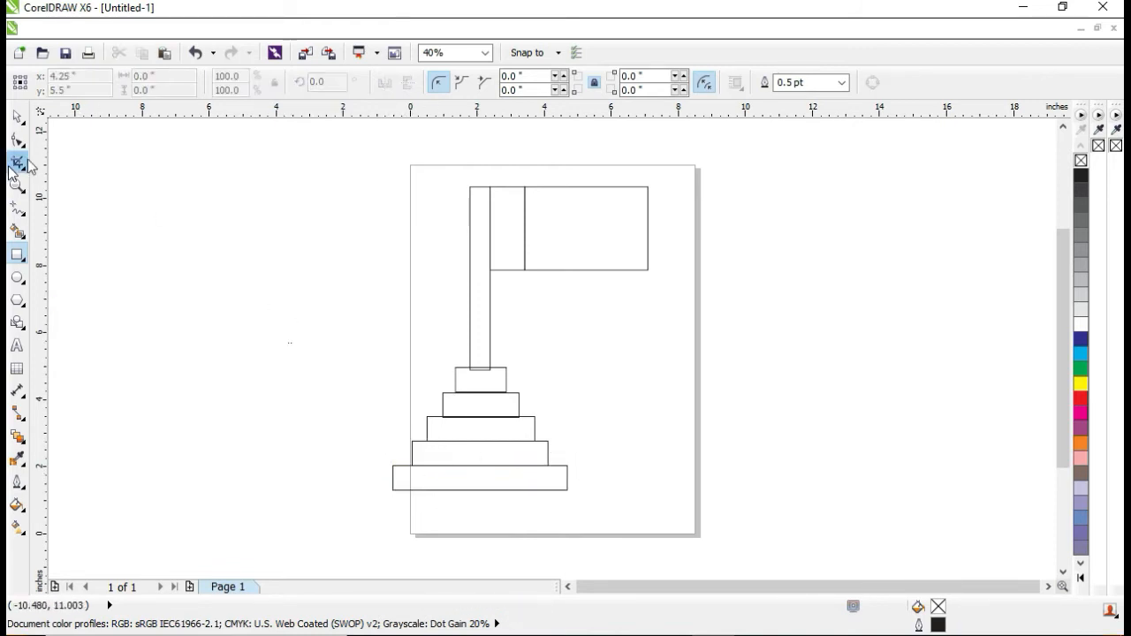
- Select all five base tiles together and reduce their combined height by raising the stack's bottom edge
mouse_move(294, 347)
mouse_down()
mouse_move(520, 410)
mouse_move(608, 506)
mouse_up()
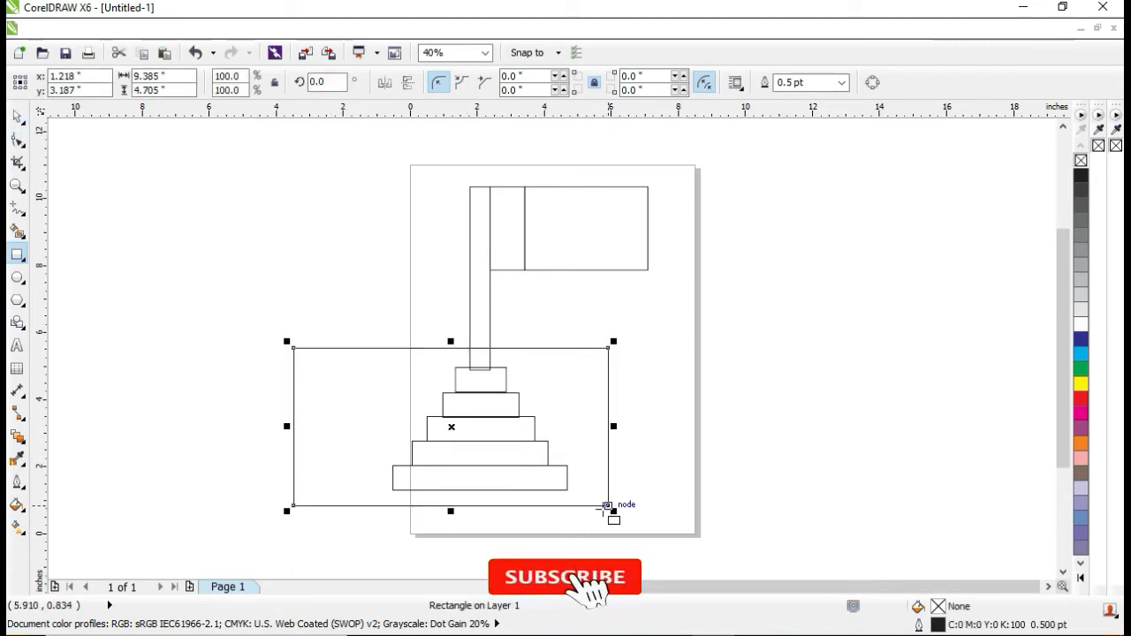
key(Delete)
click(18, 119)
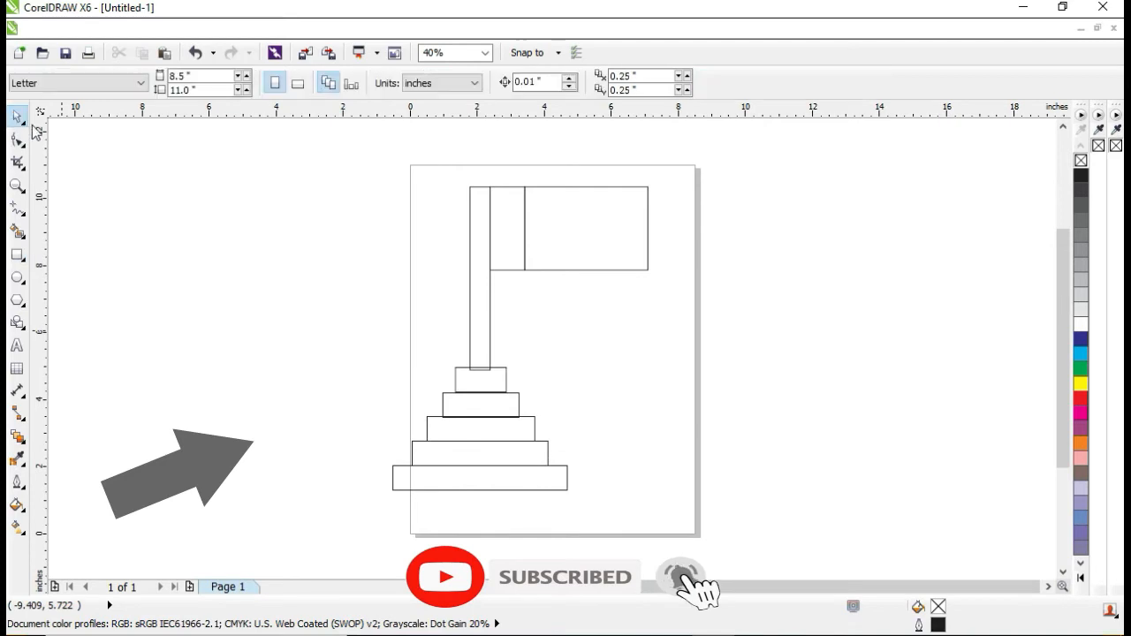
drag(359, 340, 606, 518)
drag(479, 493, 480, 469)
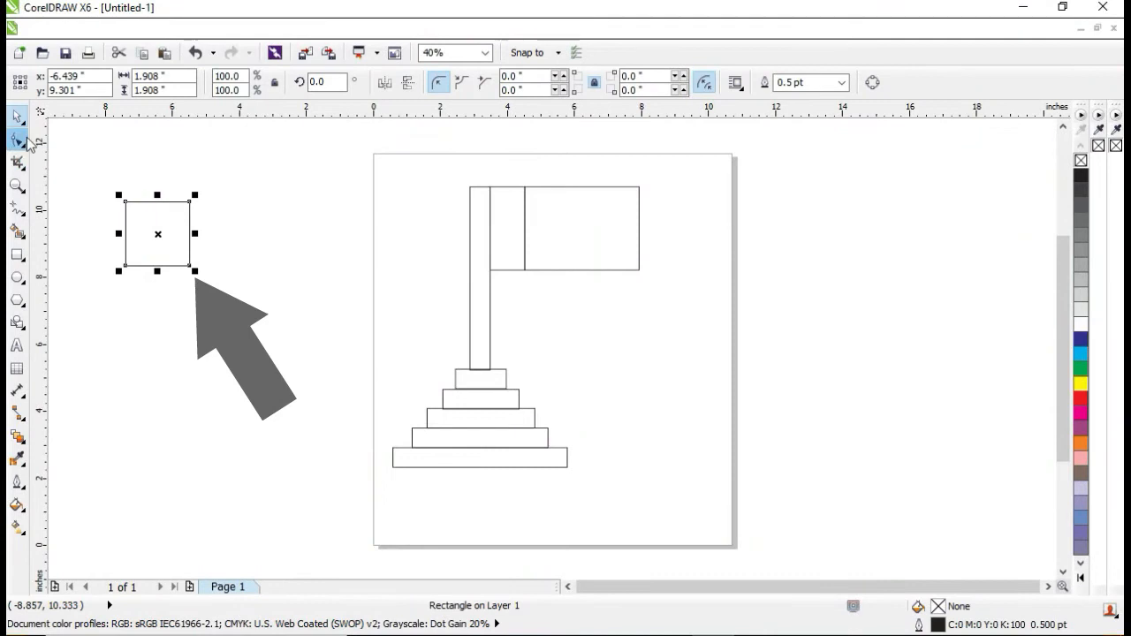
- Round the corners of the square beside the page to a 0.954 in radius with the Shape tool to form a circle
click(18, 141)
drag(126, 204, 173, 231)
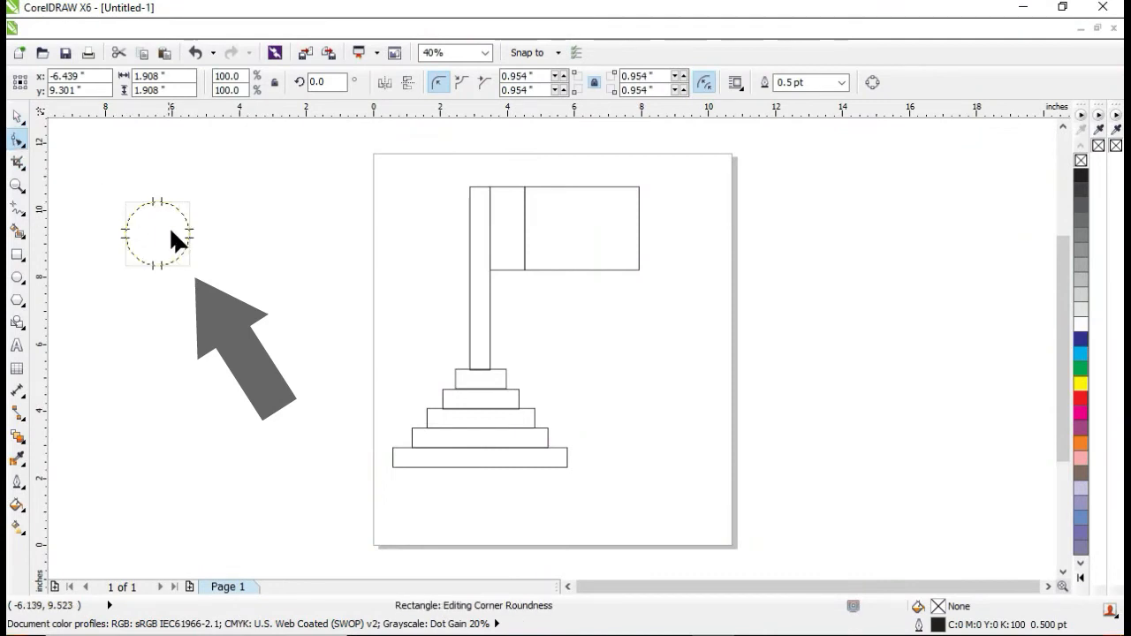
click(13, 121)
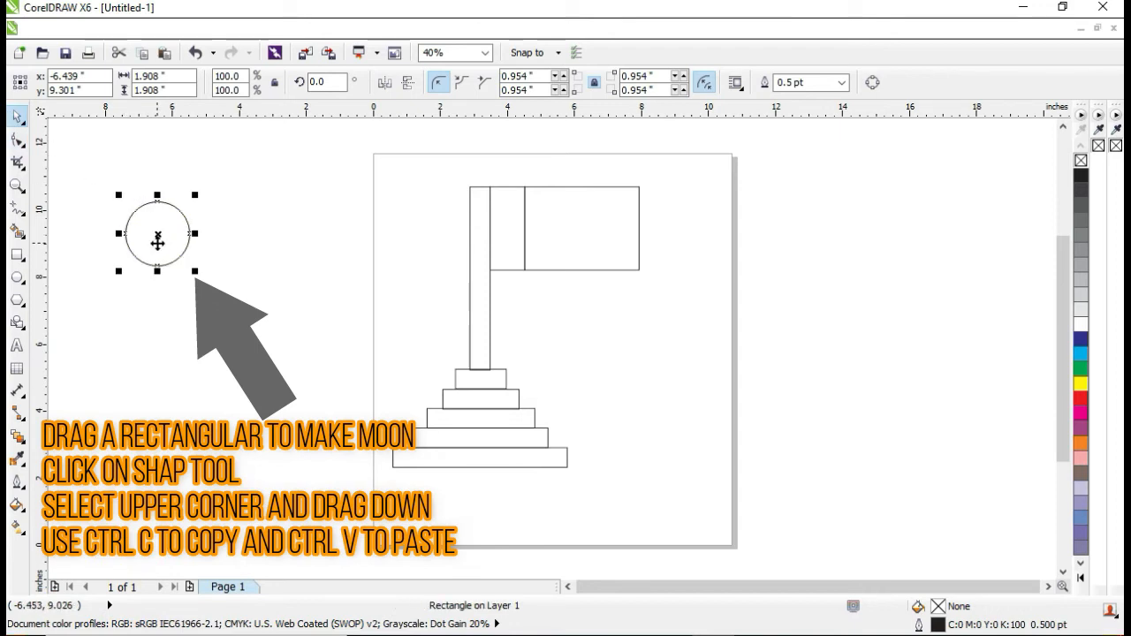
- Offset a copy of the circle slightly up and to the right over the original, and move both circles onto the flag
drag(161, 240, 180, 232)
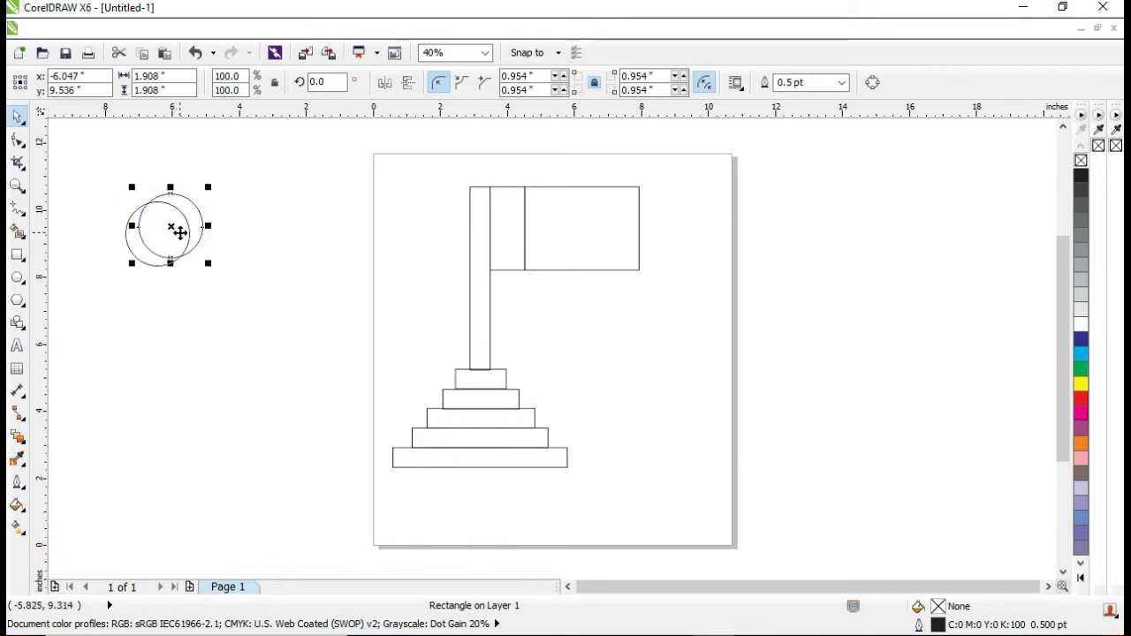
click(83, 247)
click(139, 252)
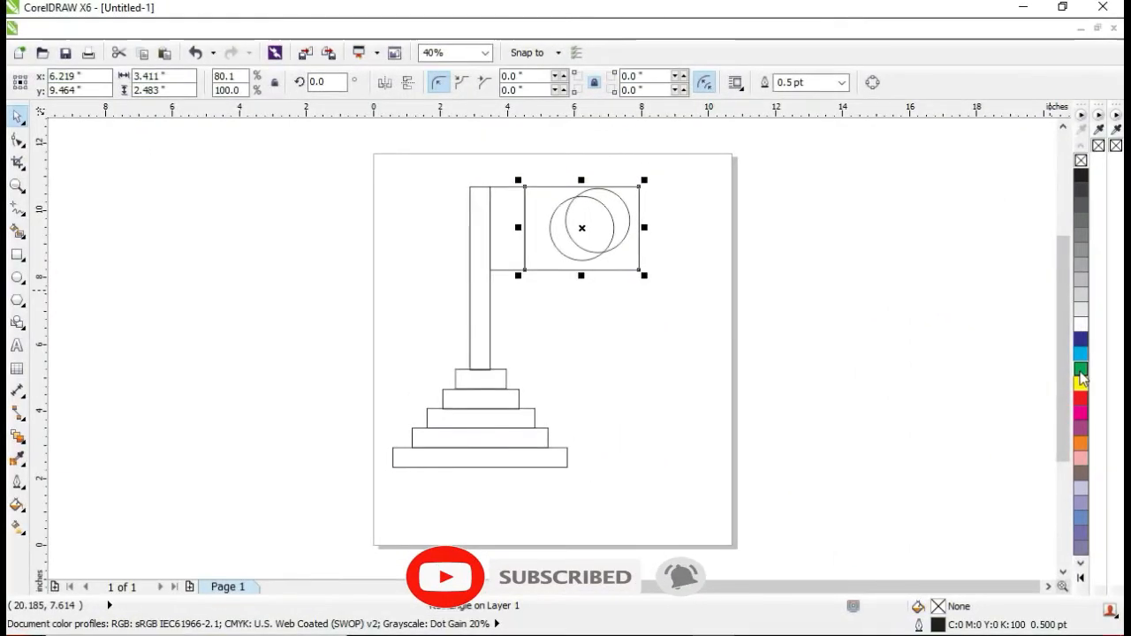
- Fill the large flag panel green, the narrow strip beside the pole white, and the flagpole grey
click(1080, 369)
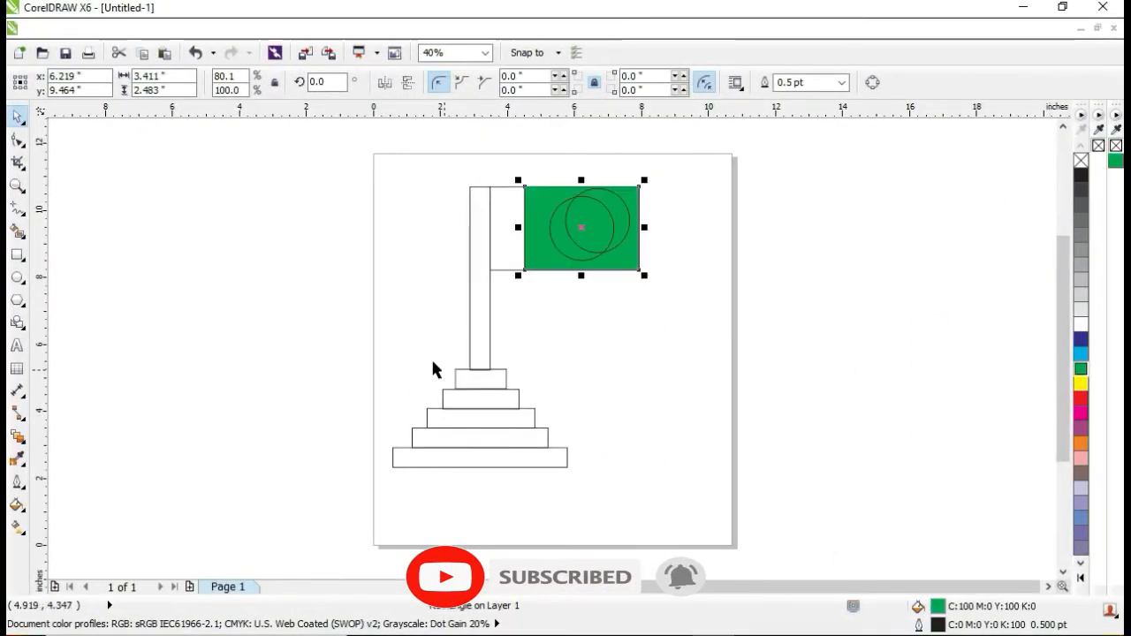
click(505, 260)
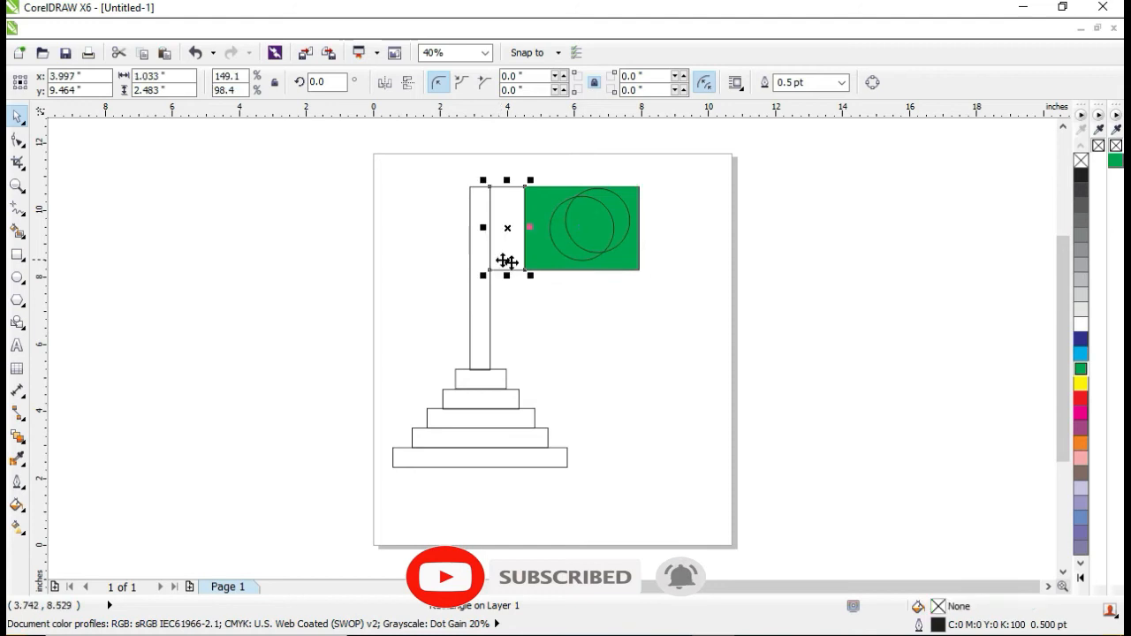
click(1082, 325)
click(475, 358)
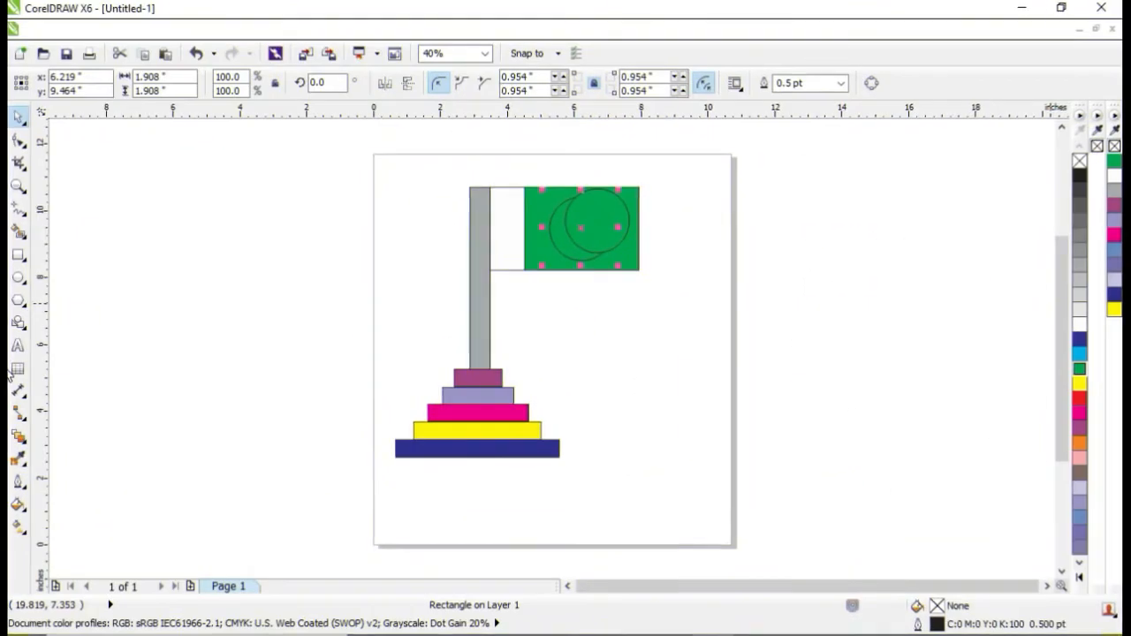
- Fill the rear circle on the flag white to form the crescent, and remove the outlines from the drawing's shapes
click(1080, 327)
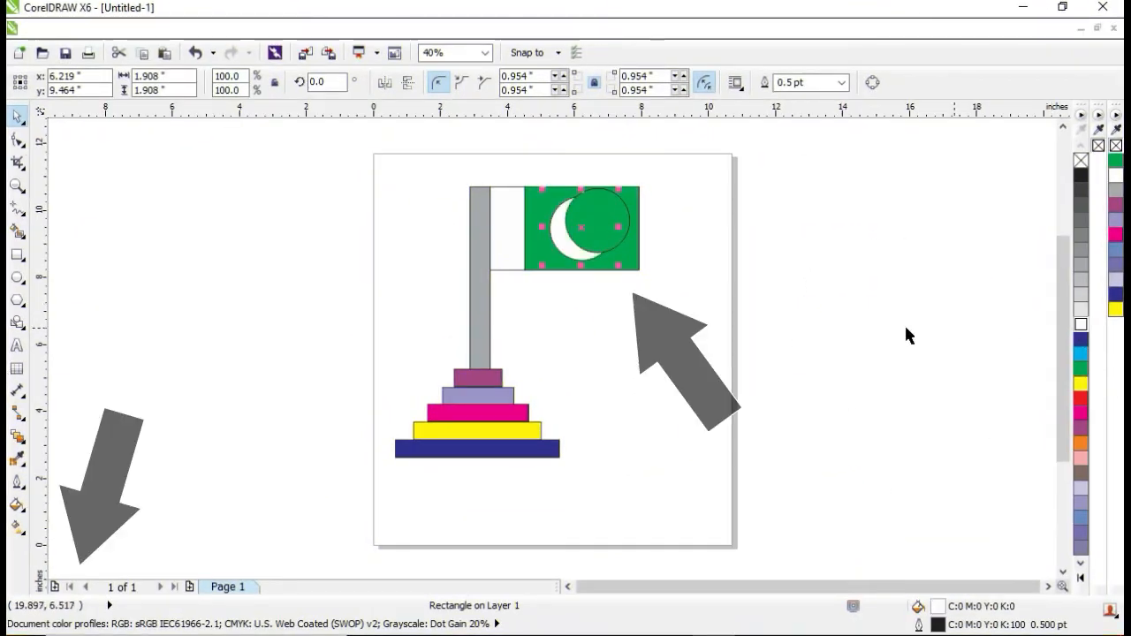
click(595, 233)
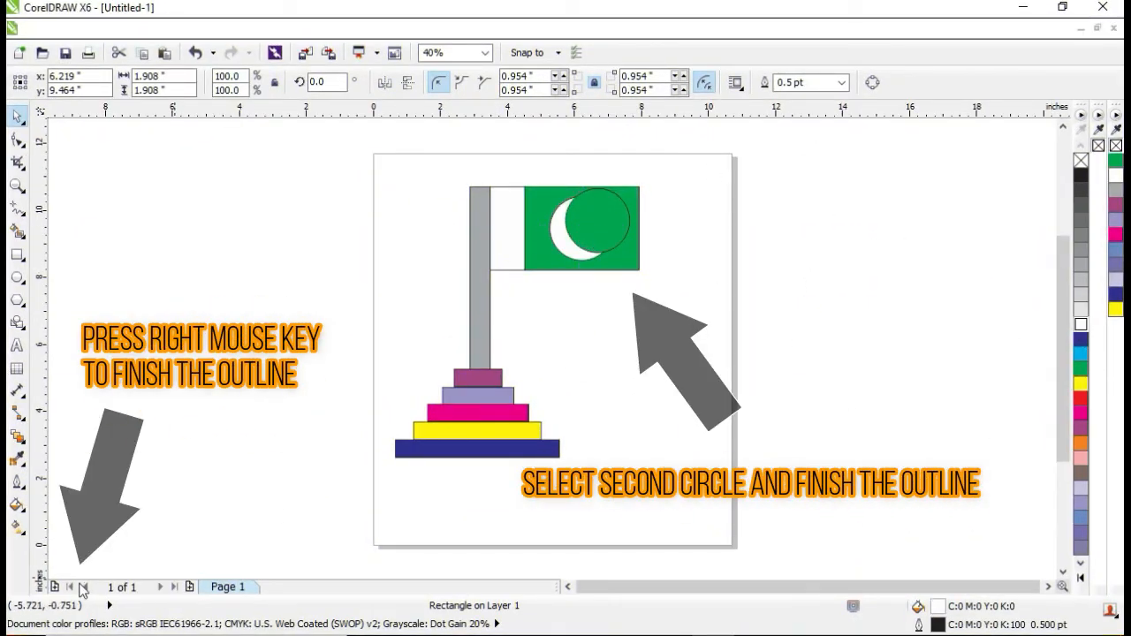
right_click(1081, 161)
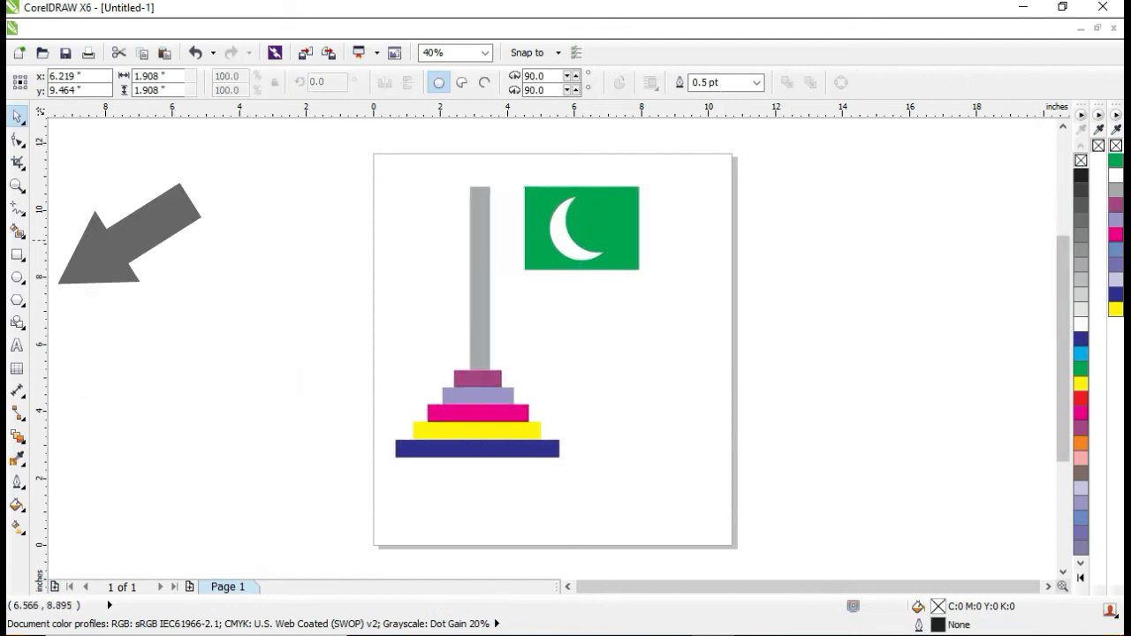
- Draw a small five-pointed star in the crescent's opening on the green panel and fill it white
click(17, 300)
click(63, 319)
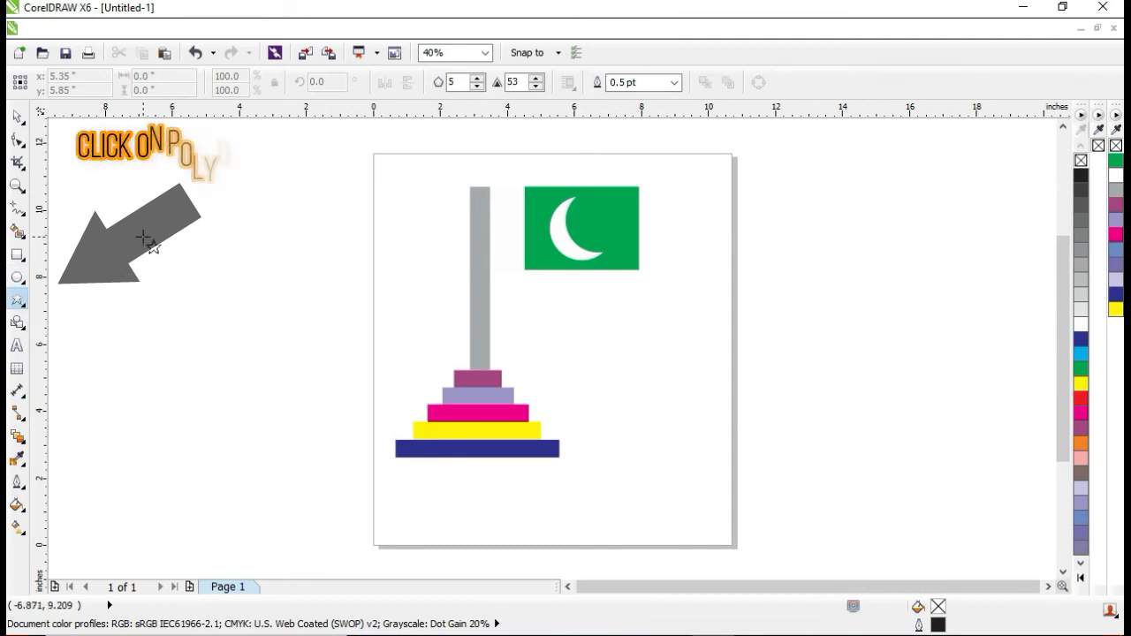
drag(157, 245, 609, 213)
click(1085, 325)
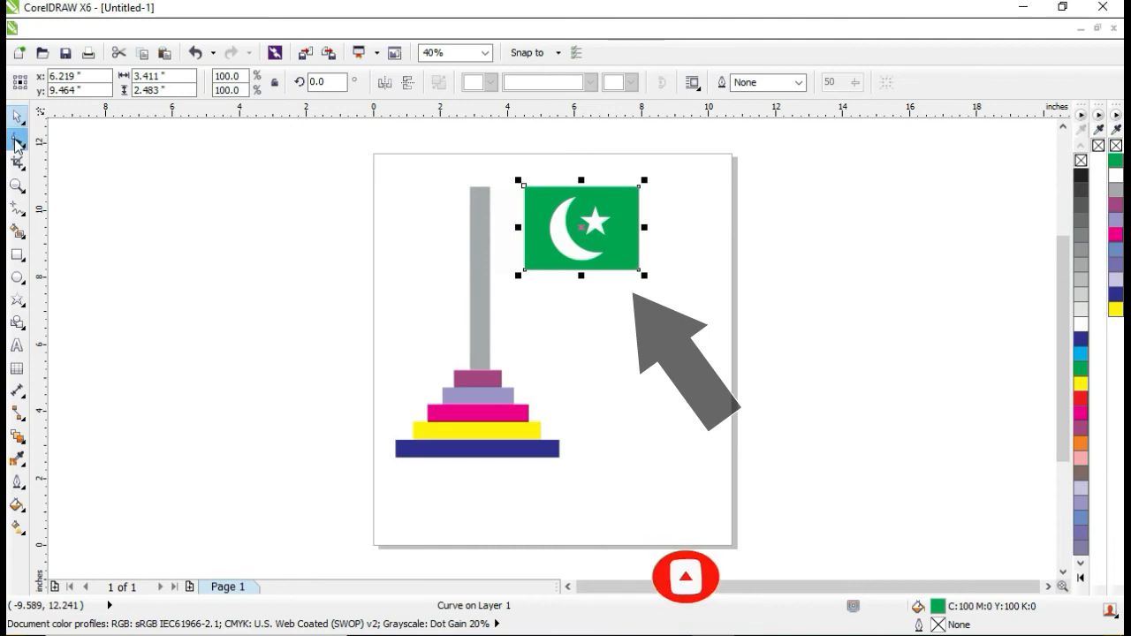
- Convert the green panel's top edge to a curve with the Shape tool and bend it into a wave rising near the pole
click(16, 141)
click(639, 187)
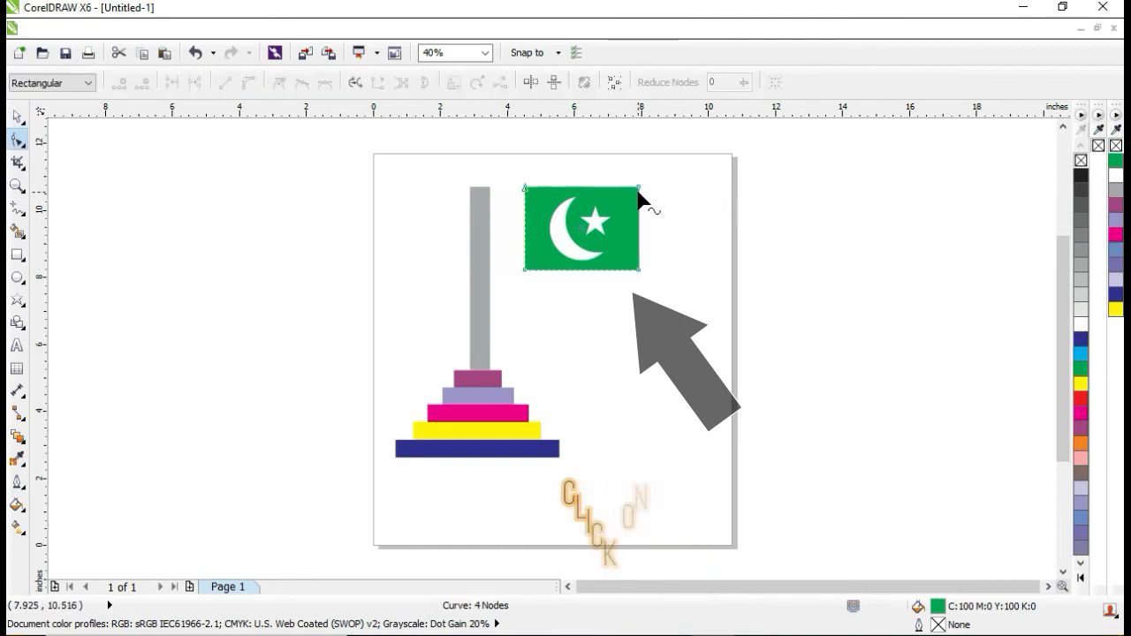
click(246, 82)
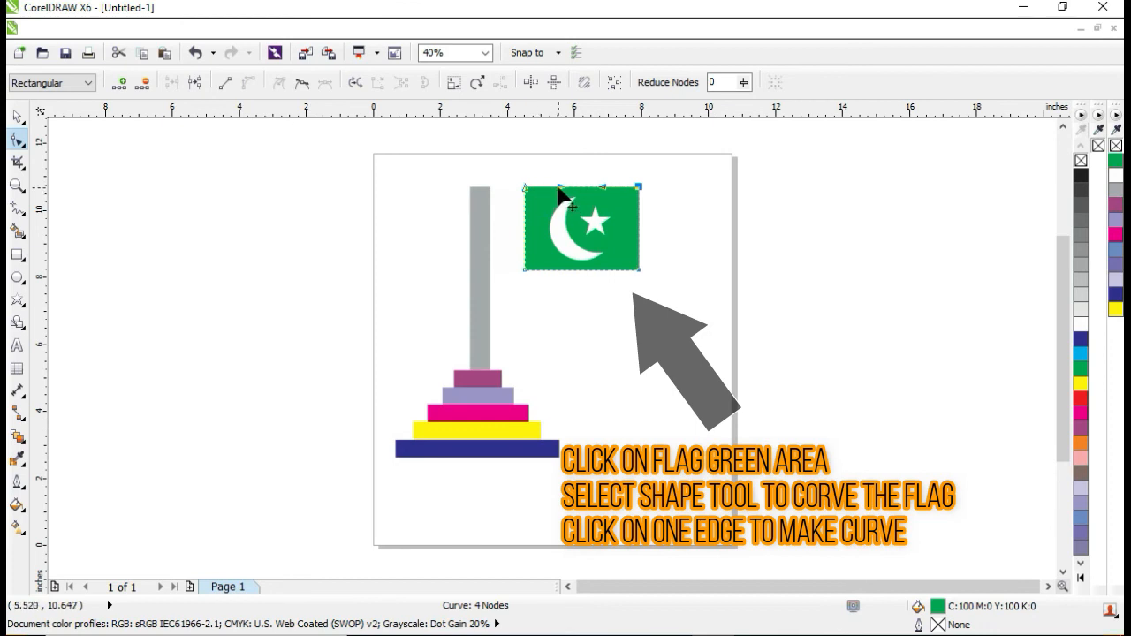
drag(566, 192, 602, 189)
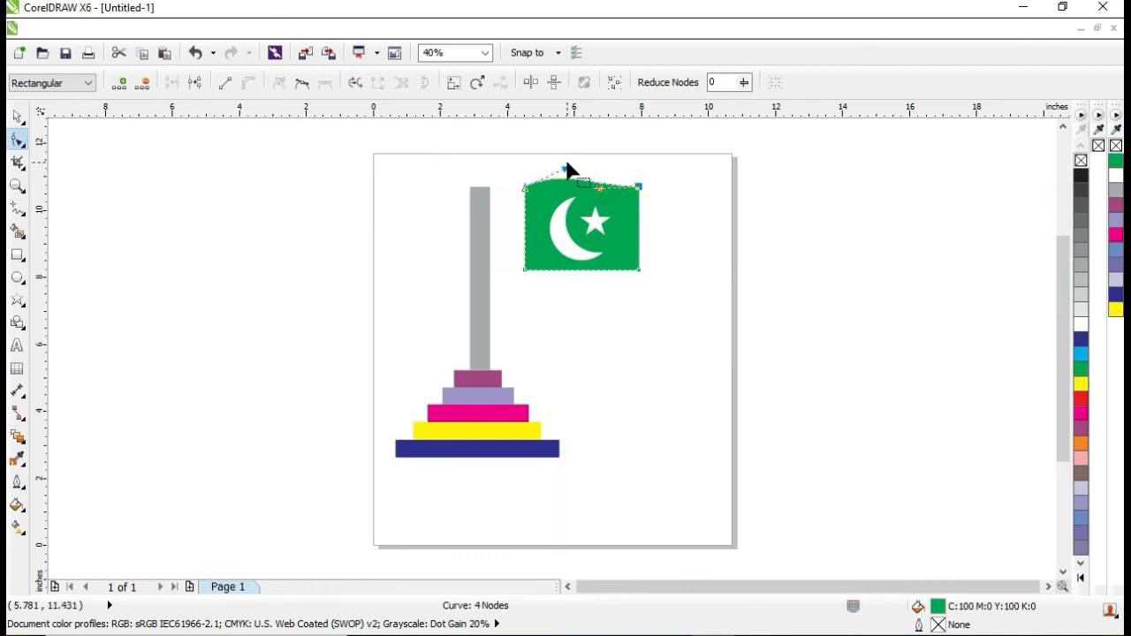
click(570, 148)
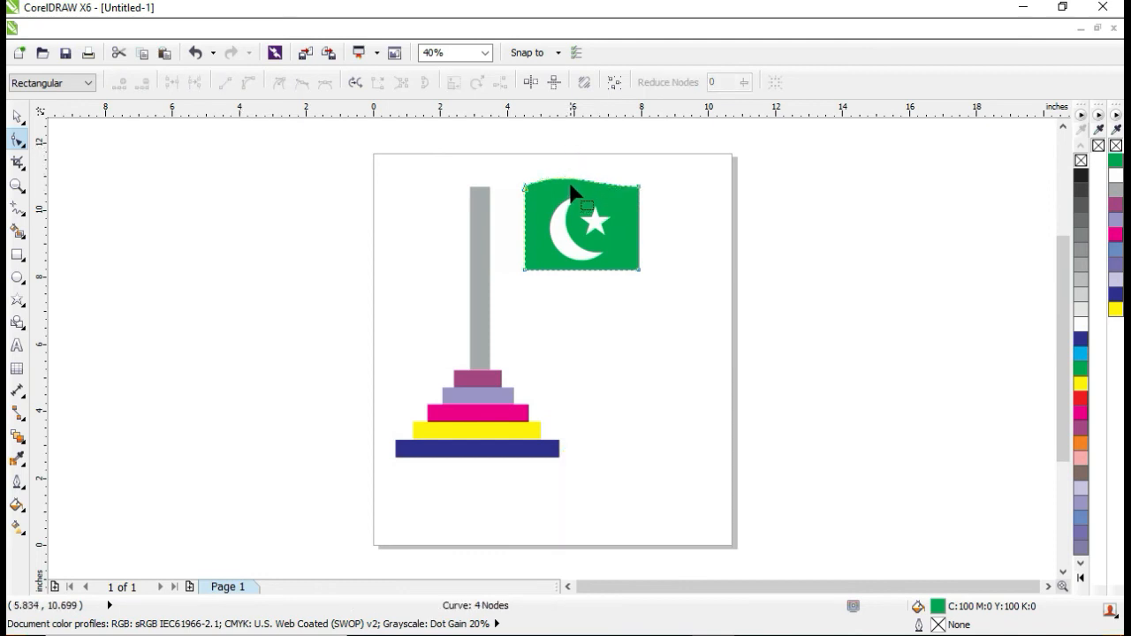
click(639, 187)
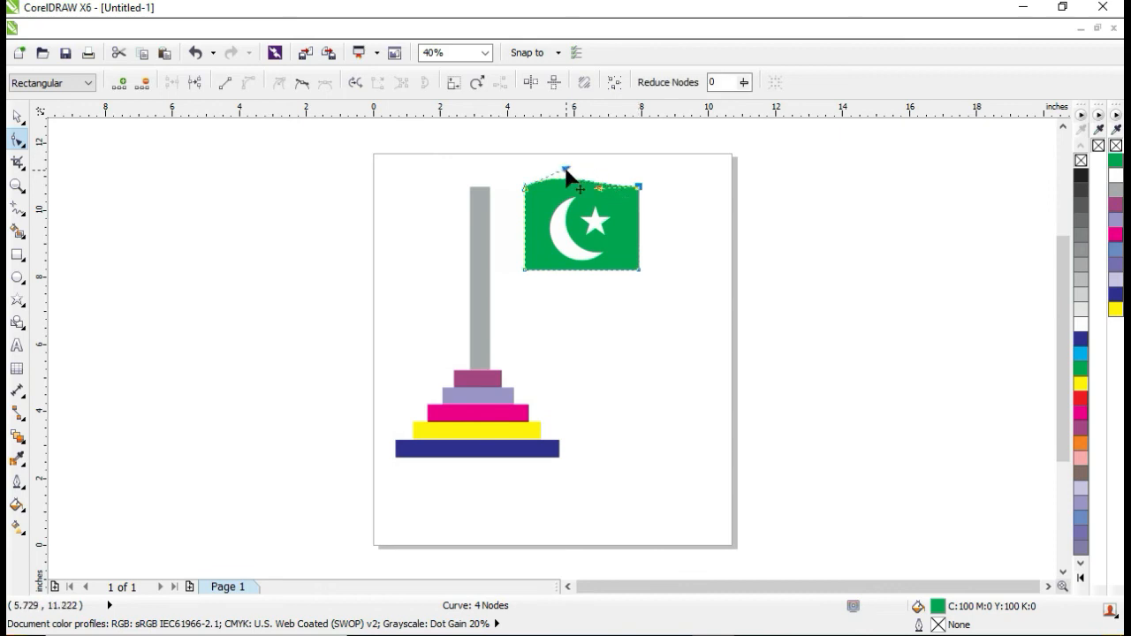
drag(565, 167, 601, 202)
- Bend the green panel's bottom edge into a wave matching the top edge, and finish node editing
click(639, 269)
drag(611, 291, 616, 294)
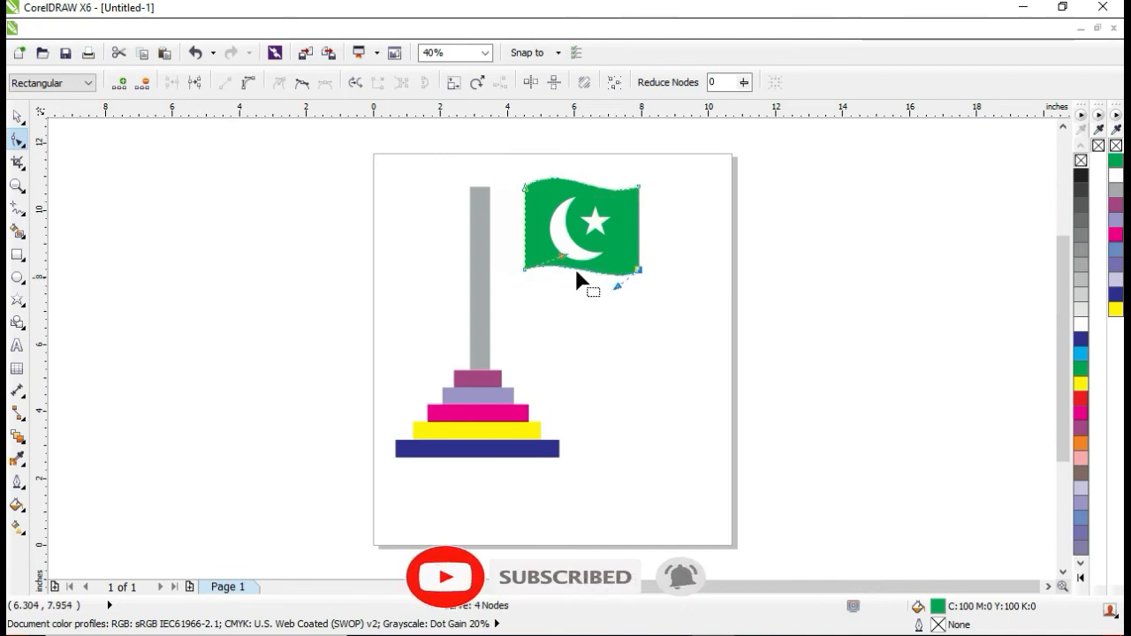
click(771, 258)
click(24, 116)
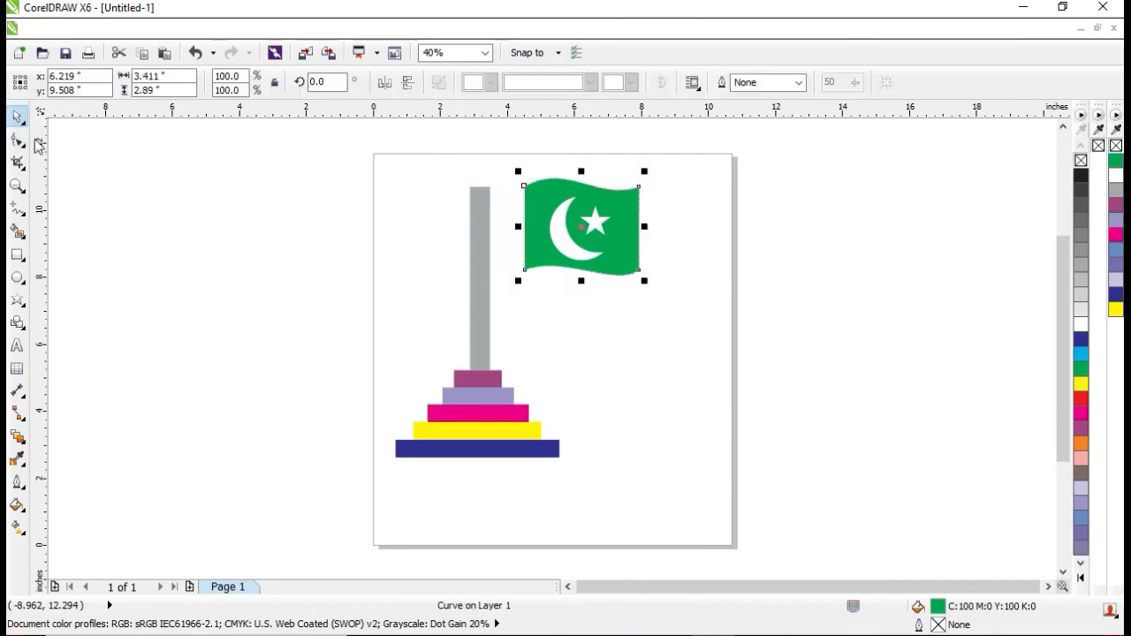
click(210, 282)
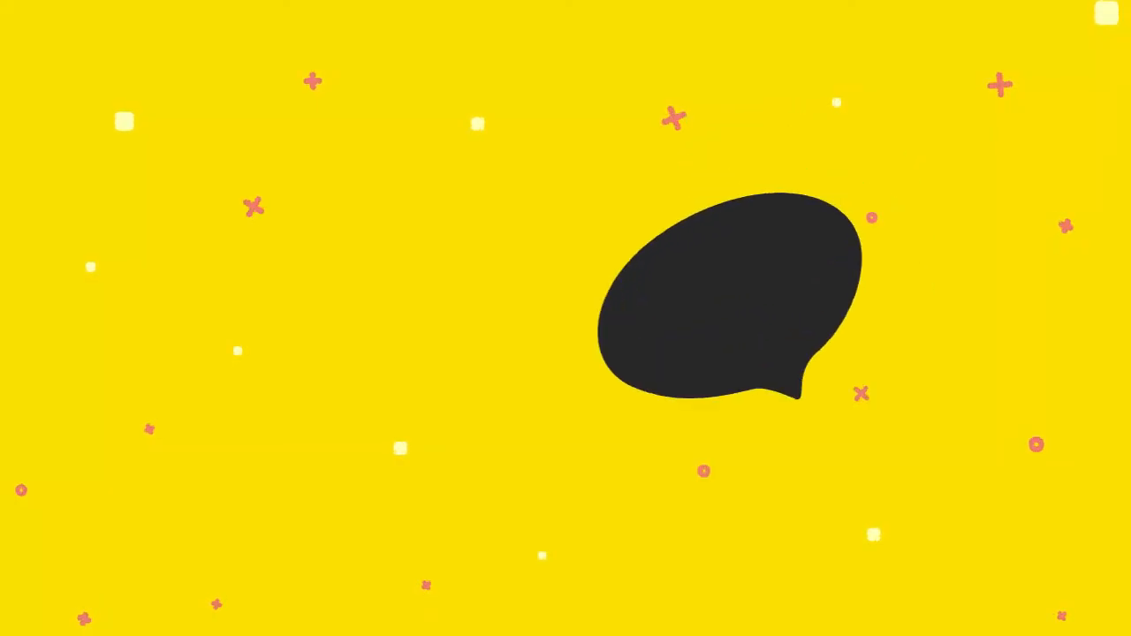